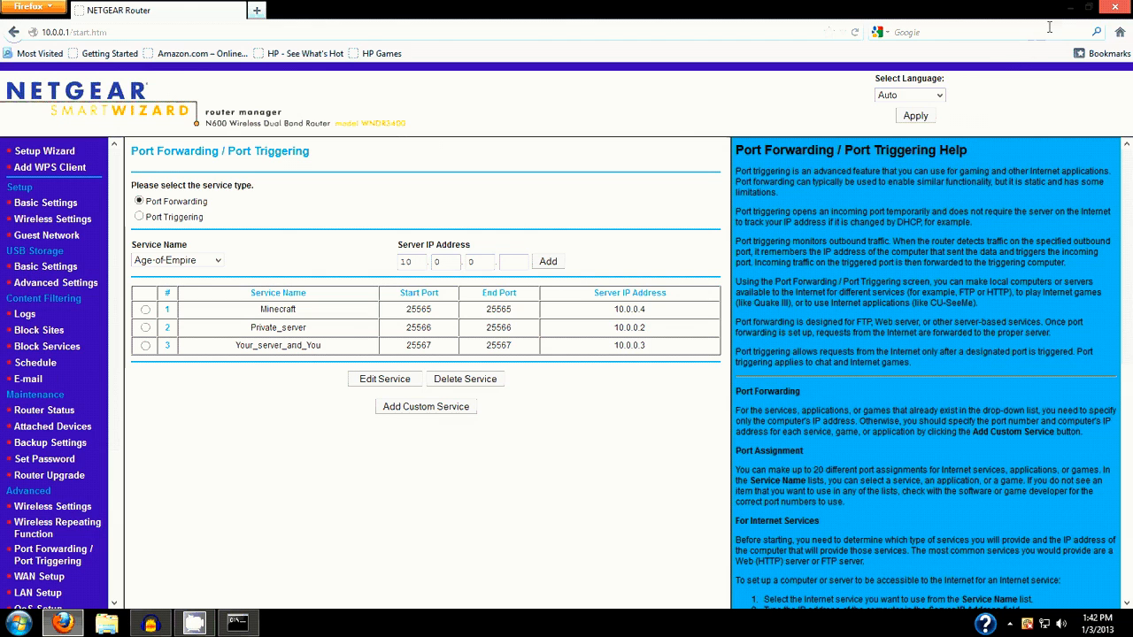
Minimize the browser, bring up the Command Prompt with the IP configuration output, and minimize it again
click(1066, 8)
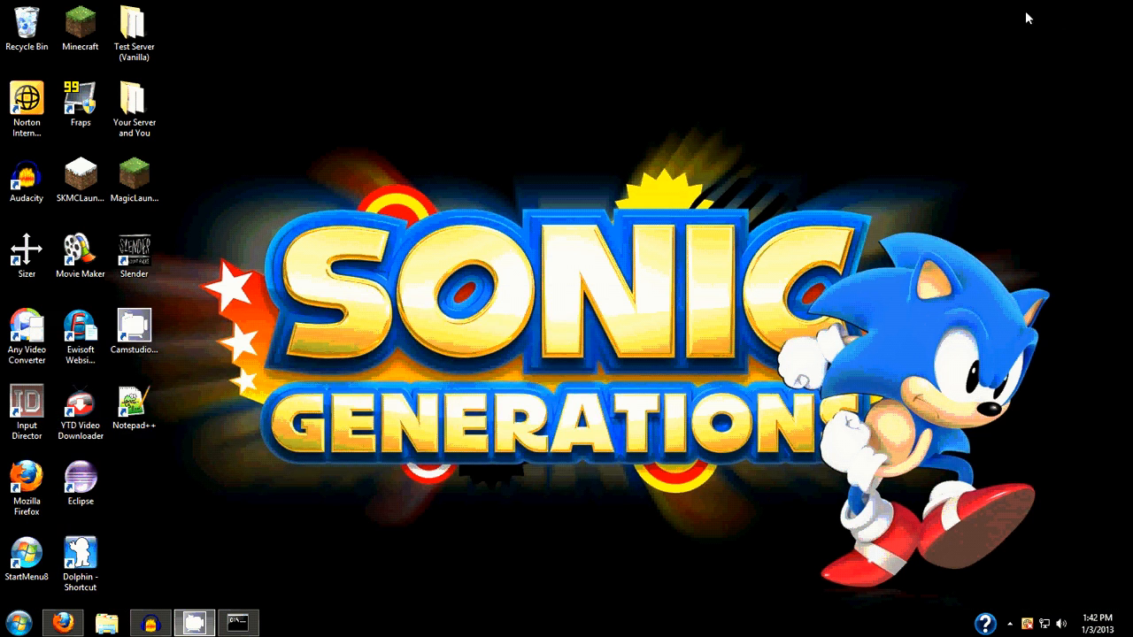
click(241, 625)
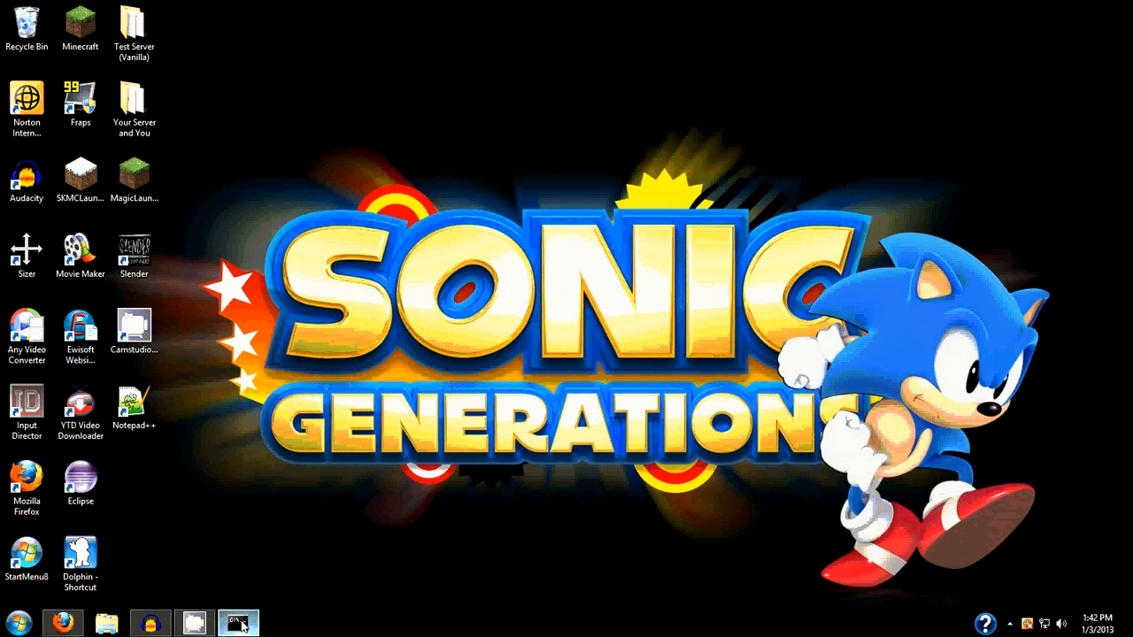
drag(273, 69, 602, 103)
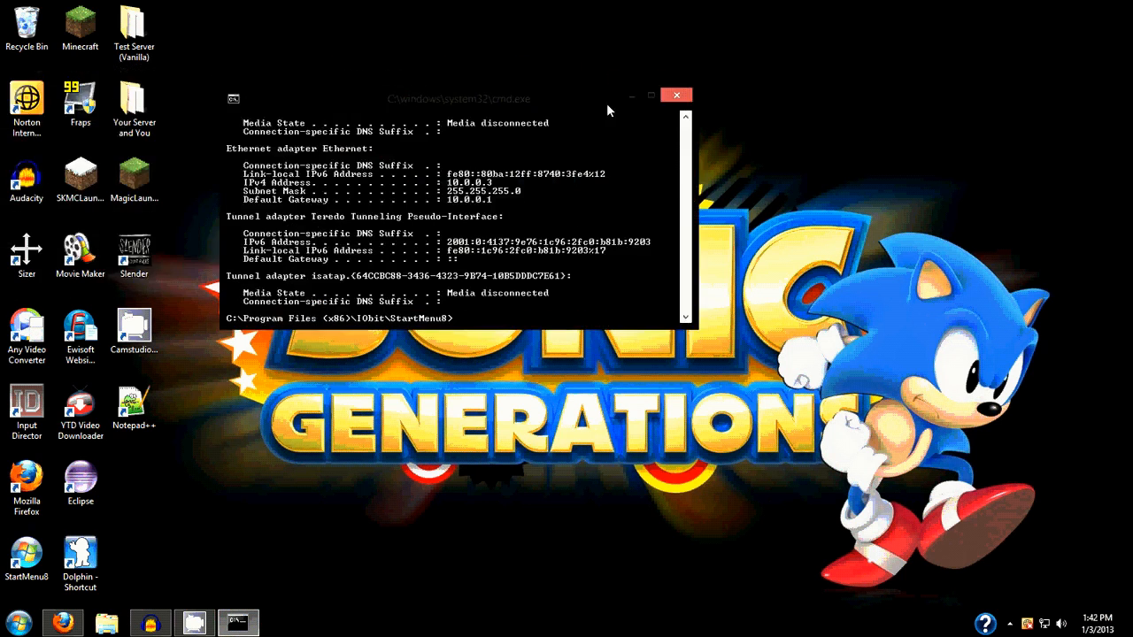
click(631, 94)
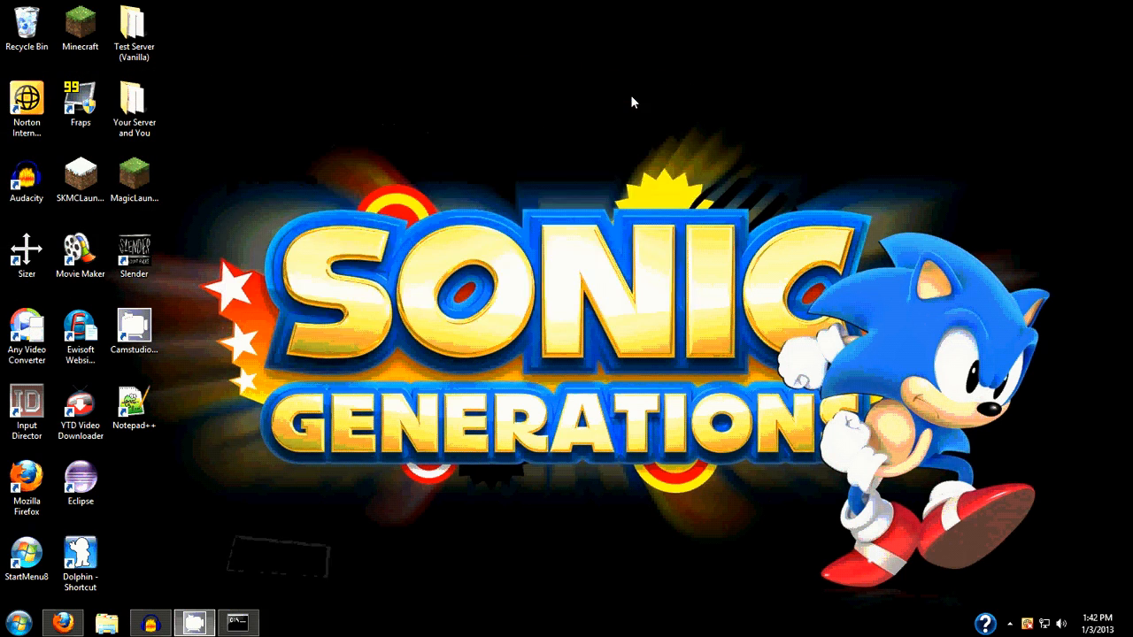
Create a new folder on the desktop named "Your Server"
right_click(309, 299)
mouse_move(444, 432)
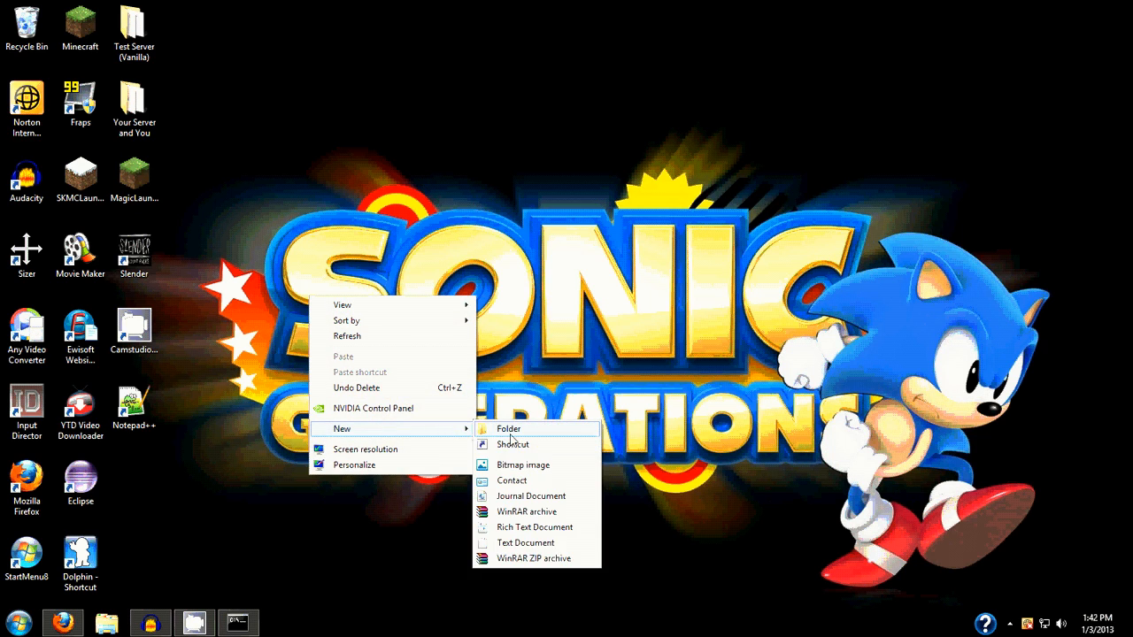
click(514, 430)
key(BackSpace)
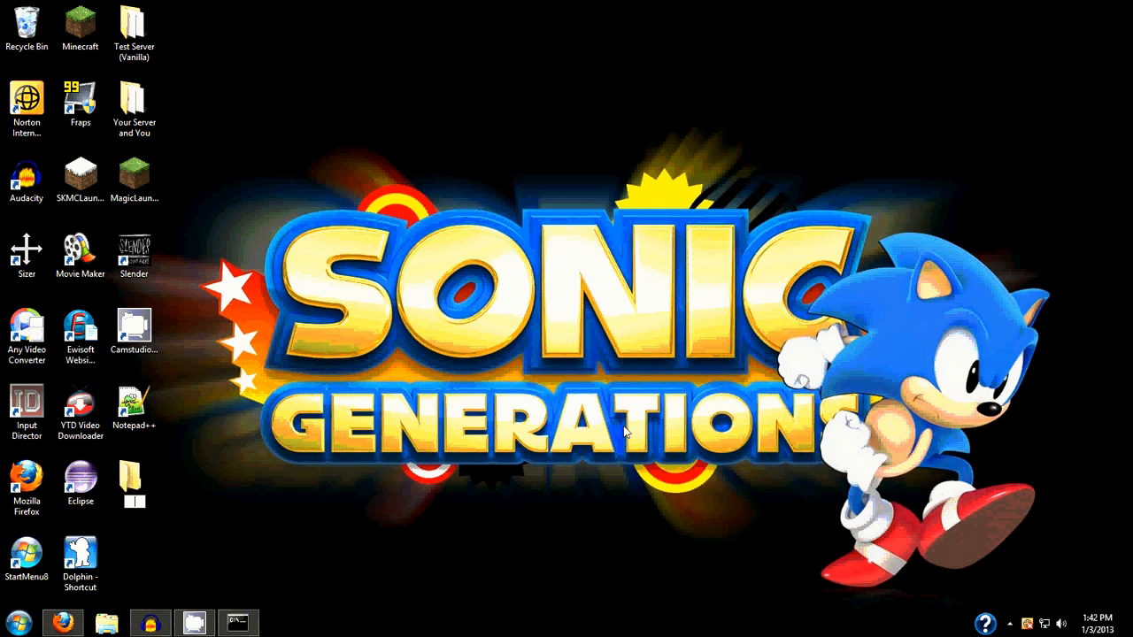
text(Your Server)
key(Return)
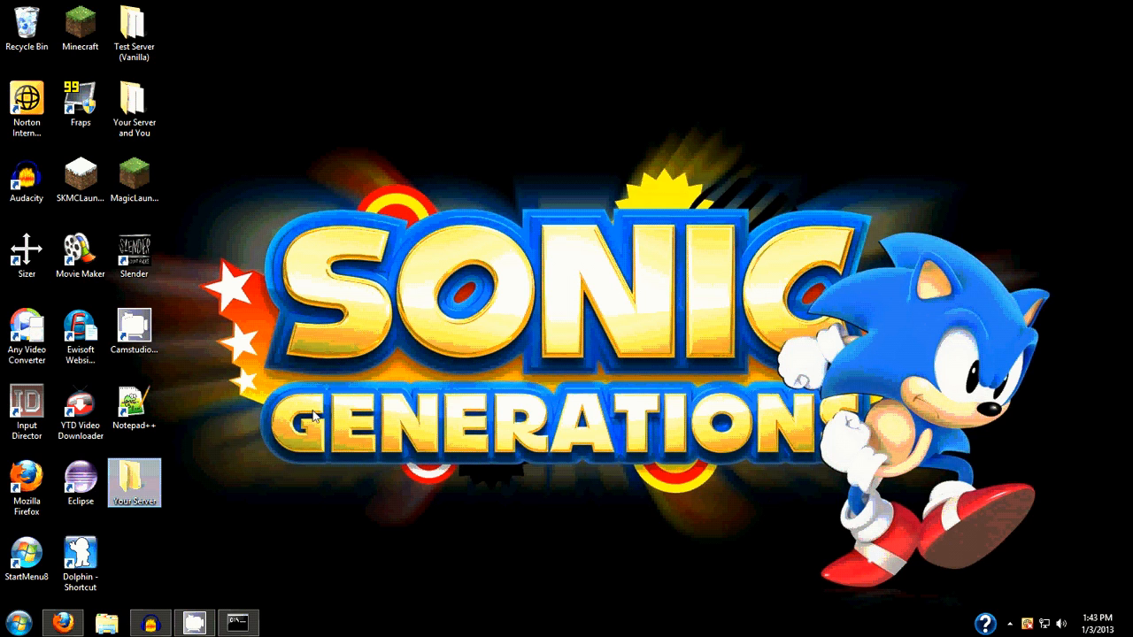
Open the Your Server and Your Server and You folders side by side and move the craftbukkit jar into Your Server
double_click(137, 498)
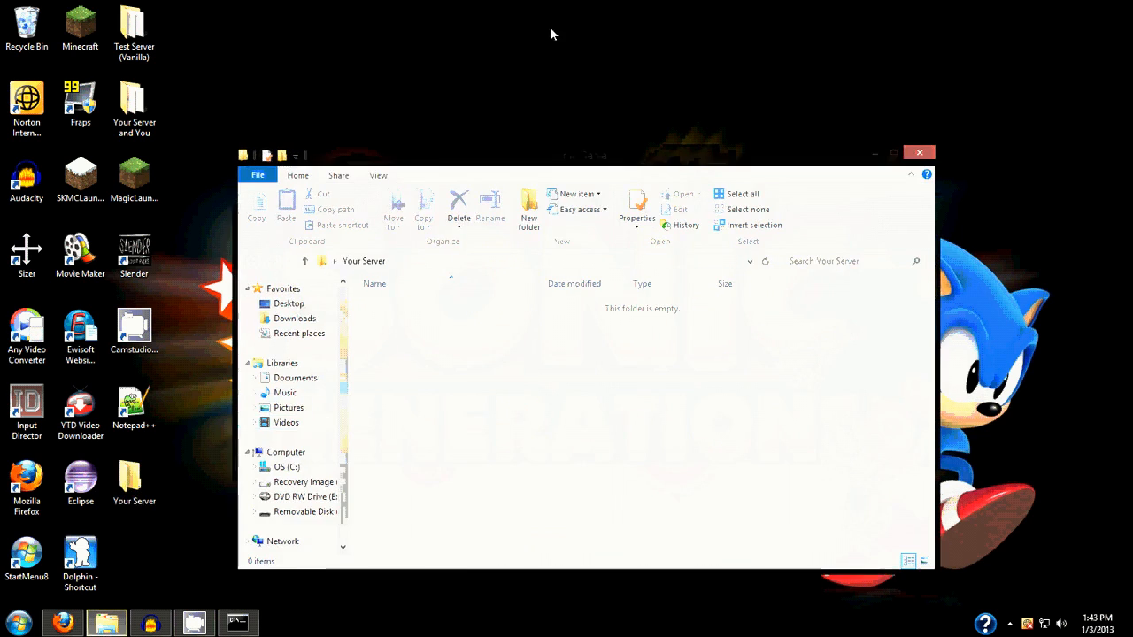
key(super+Right)
double_click(132, 111)
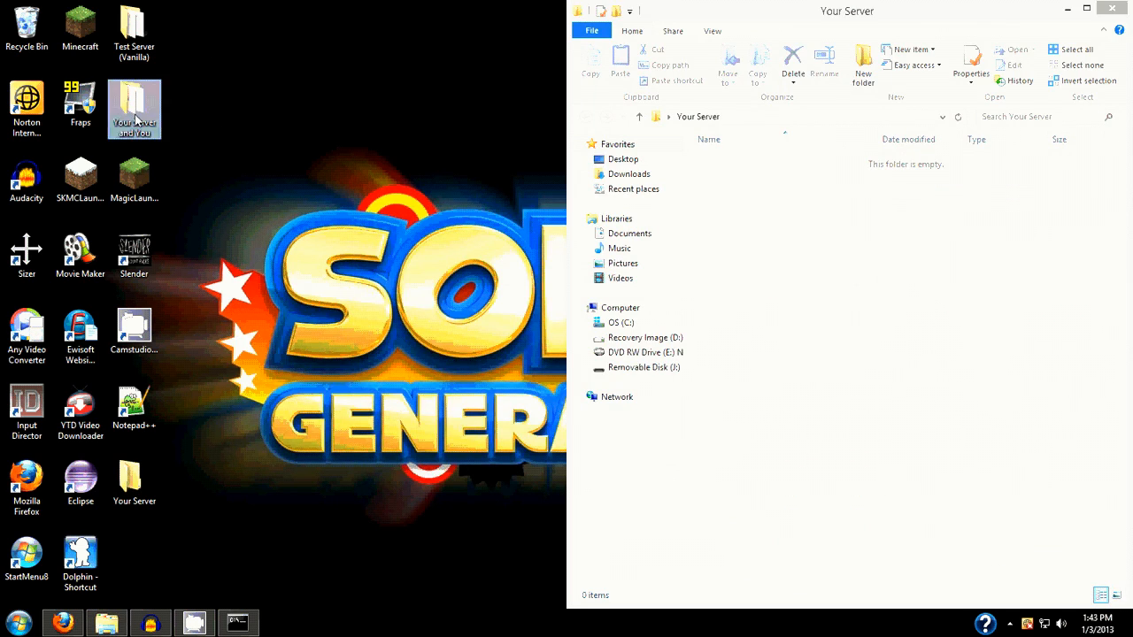
drag(533, 184, 0, 183)
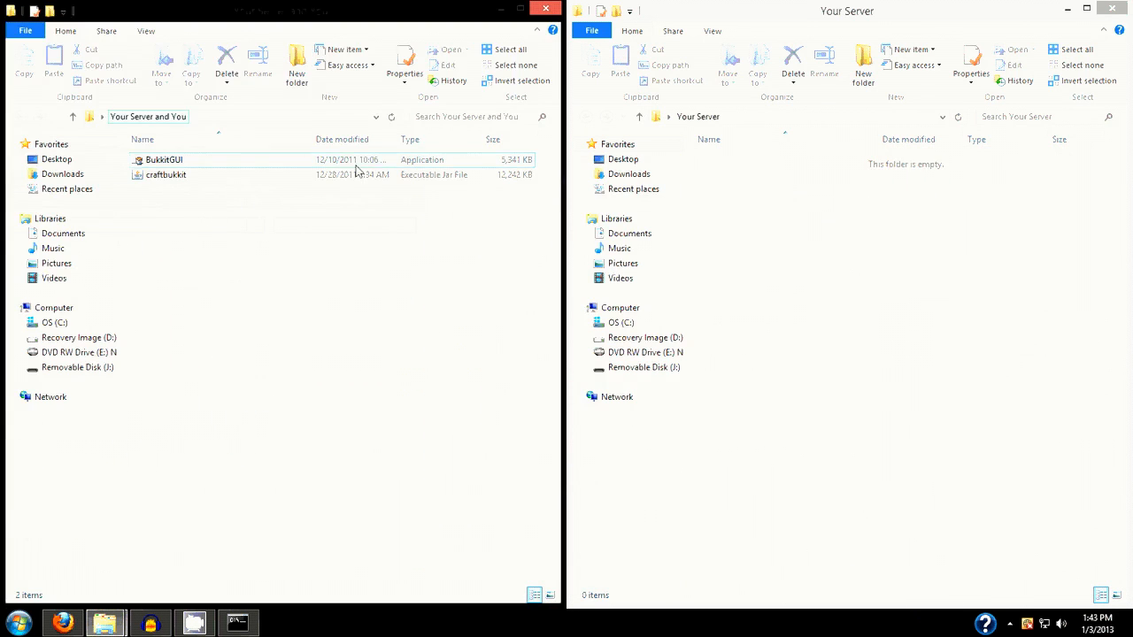
drag(178, 183, 1012, 344)
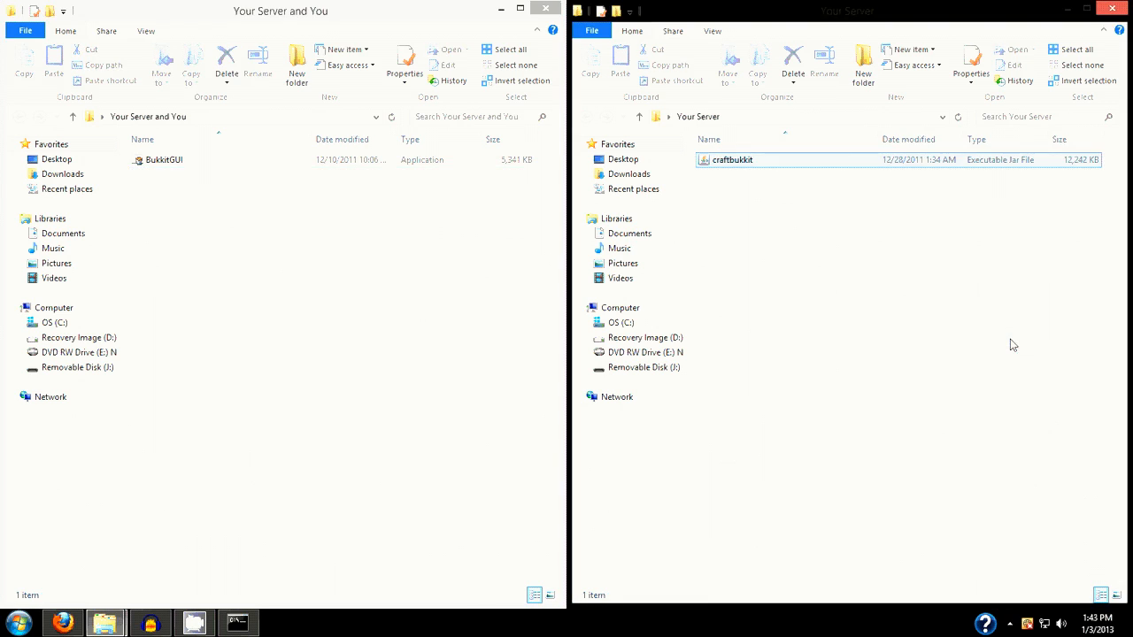
Close the Your Server and You window and maximize the Your Server window
click(330, 311)
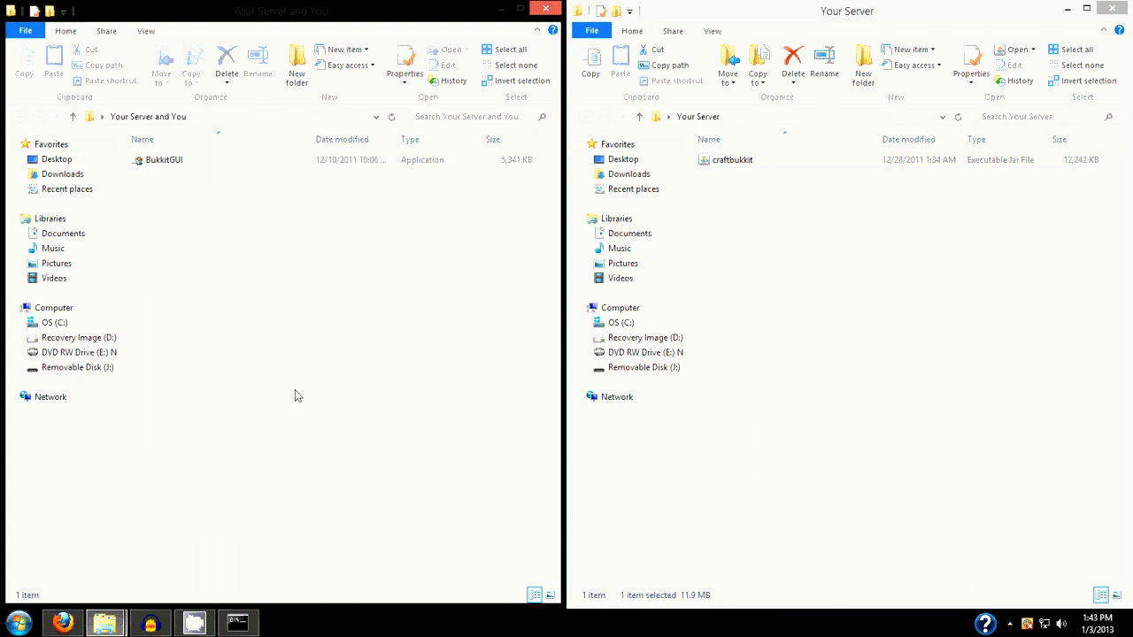
click(546, 9)
drag(853, 17, 615, 8)
click(325, 339)
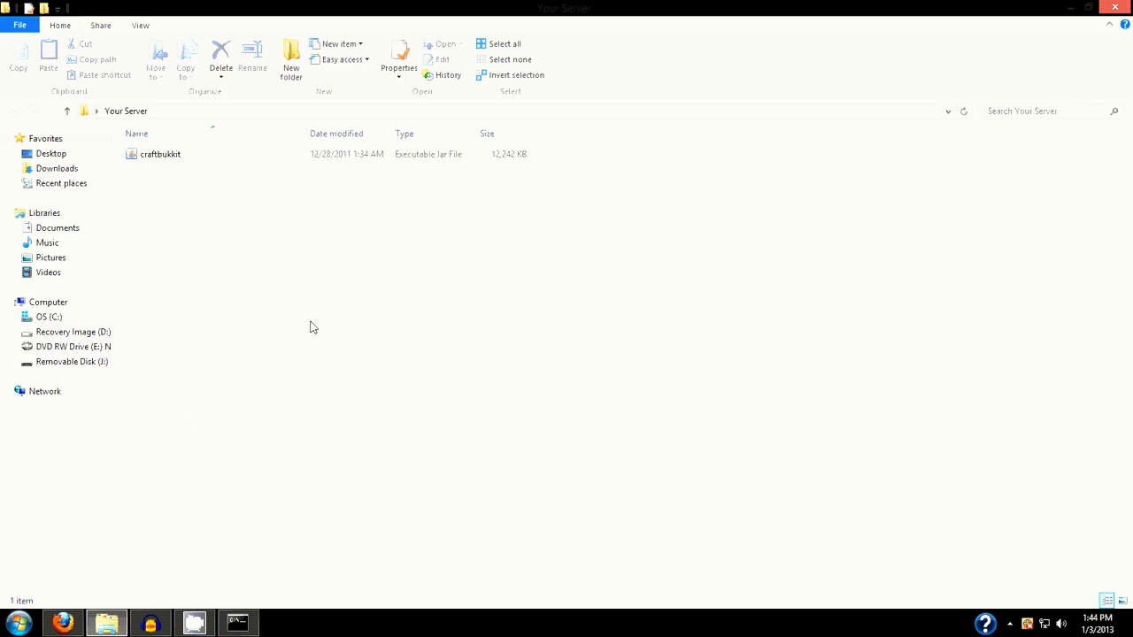
Create a new text document in the Your Server folder named "Craftbukkit Starter"
right_click(193, 212)
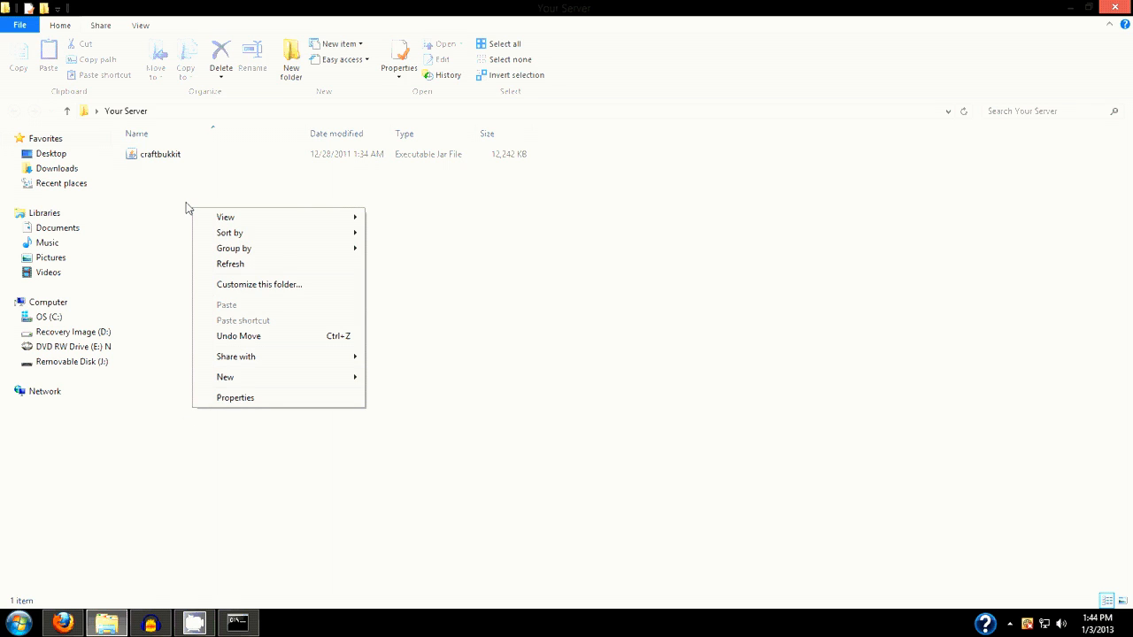
click(186, 207)
right_click(187, 195)
mouse_move(294, 359)
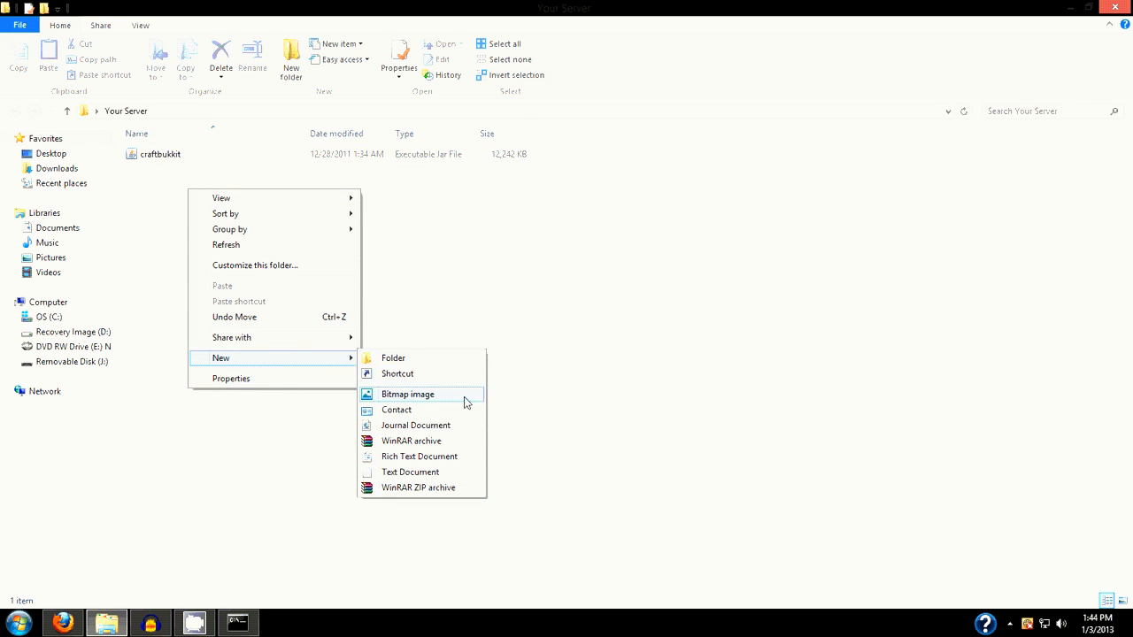
click(465, 473)
click(243, 215)
click(225, 176)
right_click(225, 175)
click(298, 478)
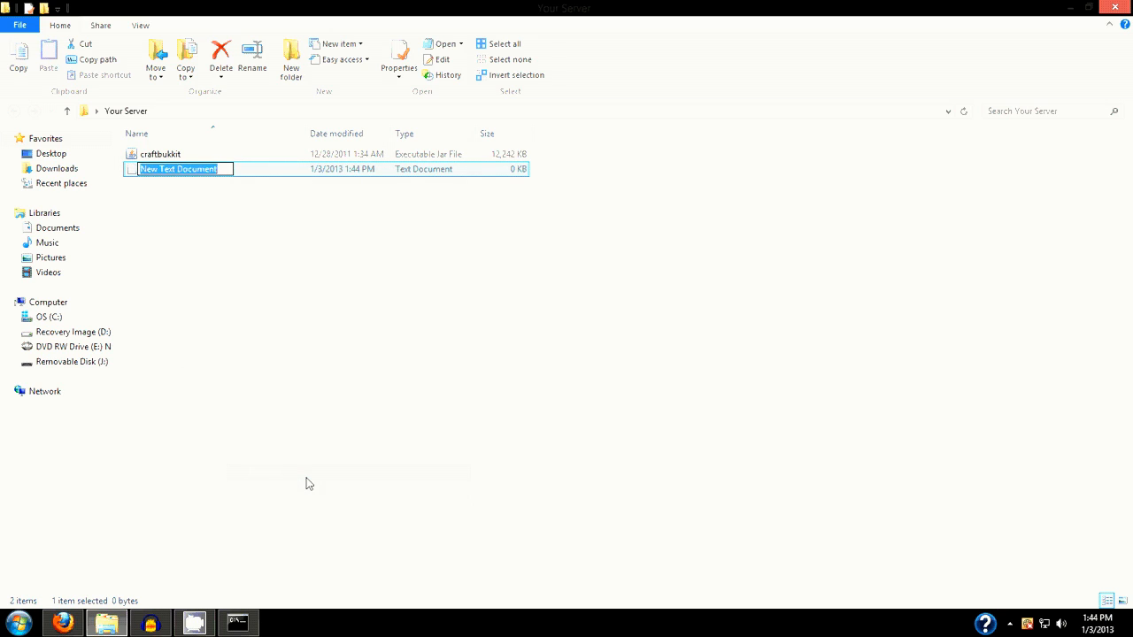
text(Craf)
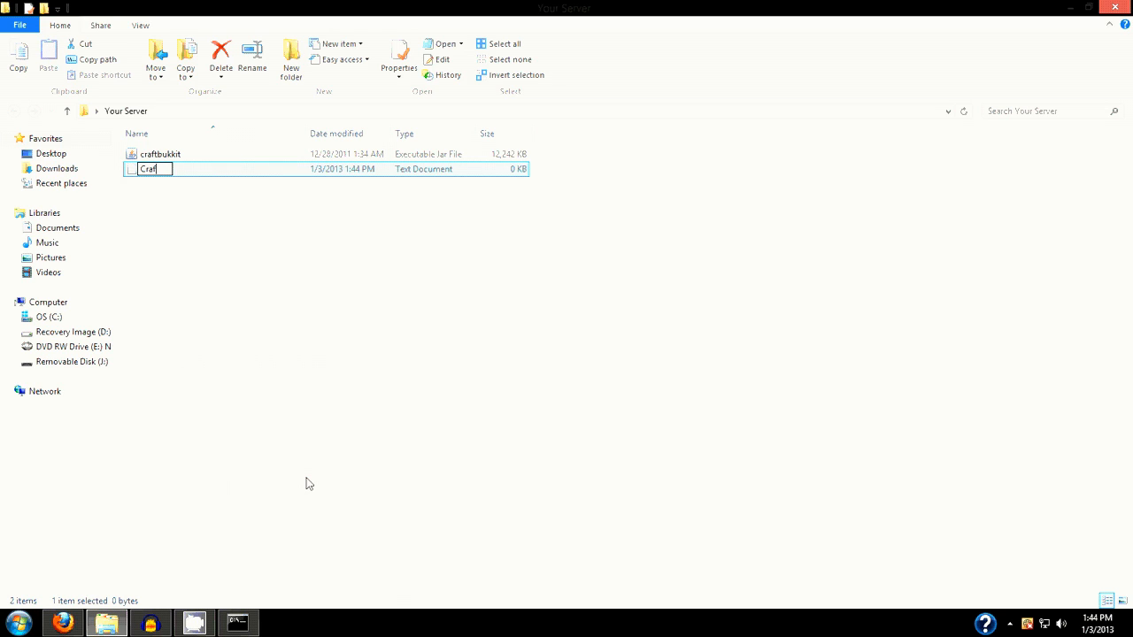
text(tbukkit Starter)
key(Return)
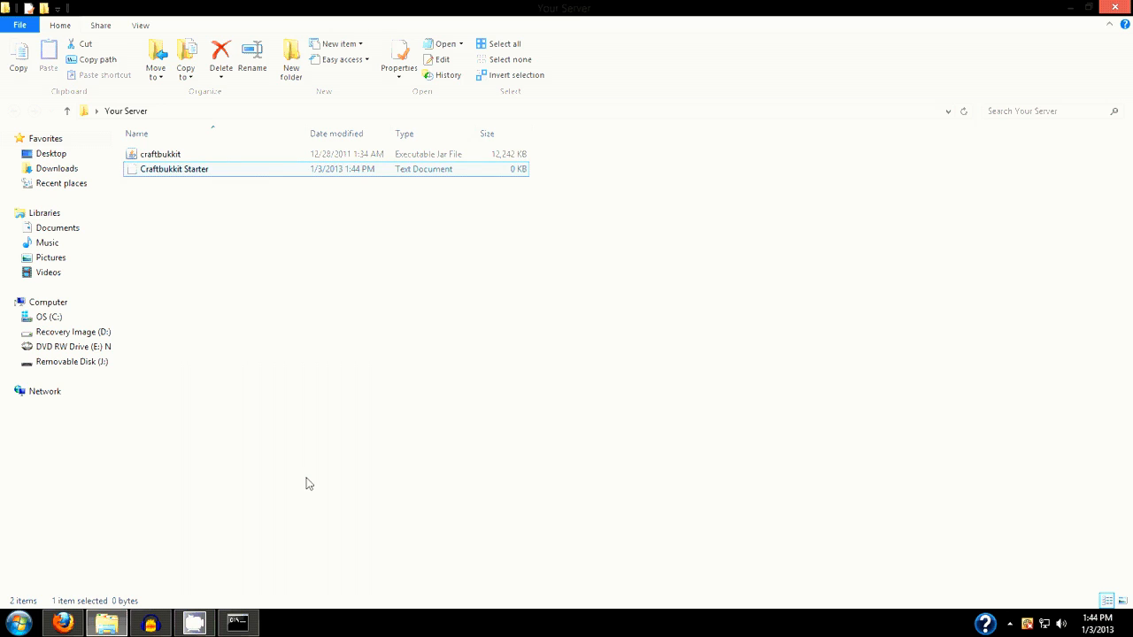
Open the Craftbukkit Starter text document in Notepad, paste the copied Java launch script into it, and maximize the window
double_click(203, 170)
drag(277, 97, 1132, 131)
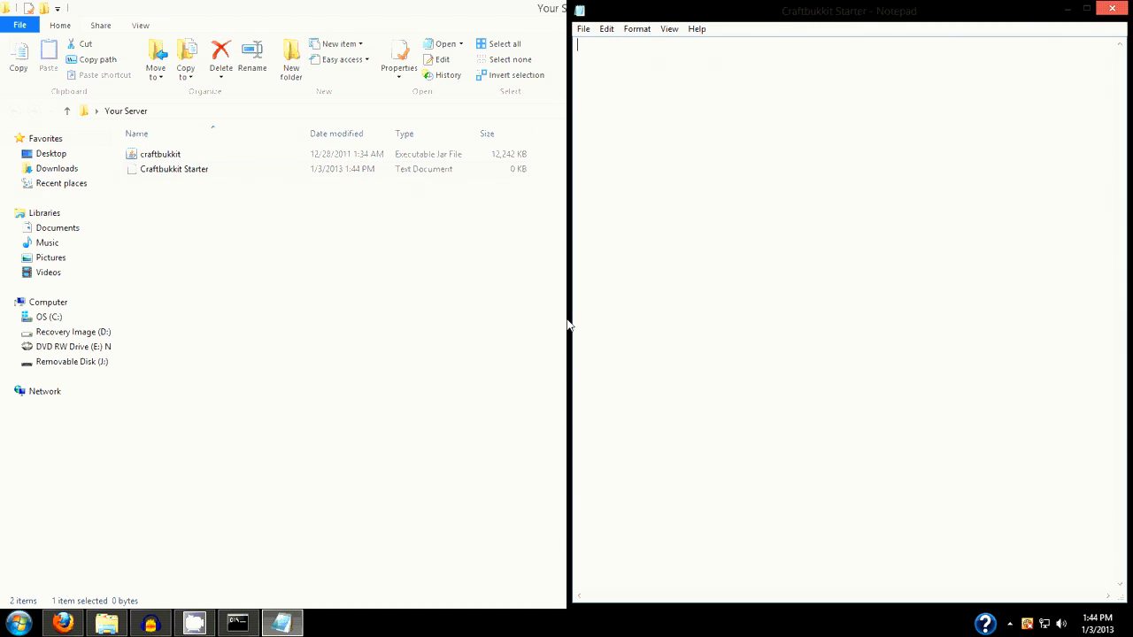
text(@ECHO OFF IF /I "%PROCESSOR_ARCHITECTURE:~-2%"=="64"  java -Xms1024M -Xmx2048M -jar "%~dp0craftbukkit.jar" IF /I "%PROCESSOR_ARCHITECTURE:~-2%"=="86"  java -Xincgc -Xmx1024M -jar "%~dp0craftbukkit.jar")
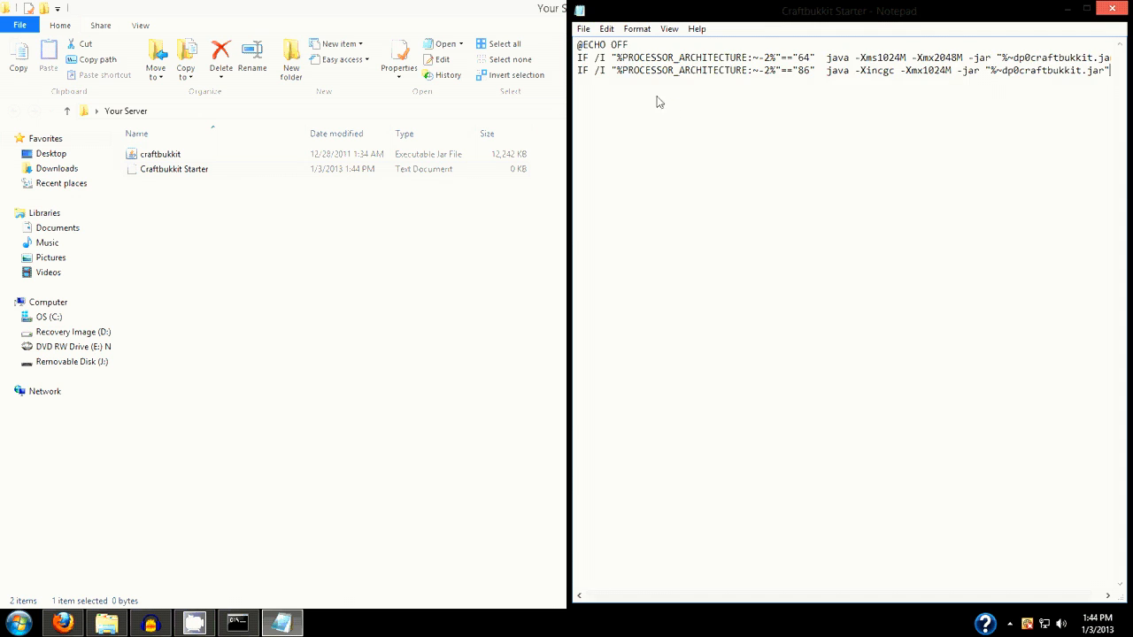
drag(877, 14, 695, 6)
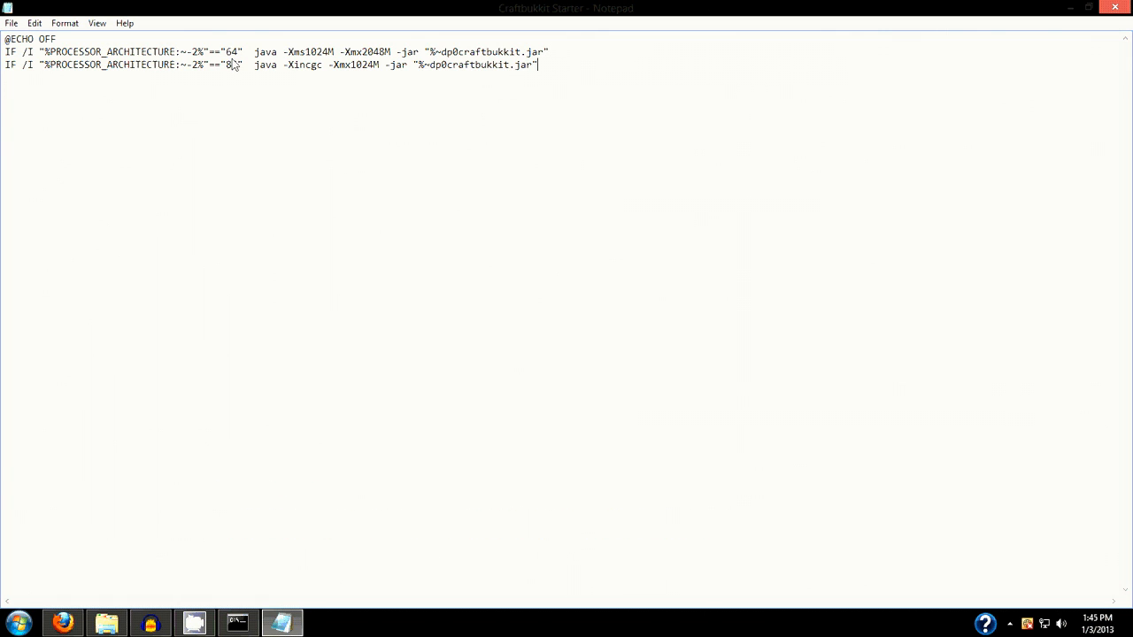
Save the script as "Craftbukkit Starter.bat" with file type All Files and ANSI encoding, and close Notepad
click(12, 23)
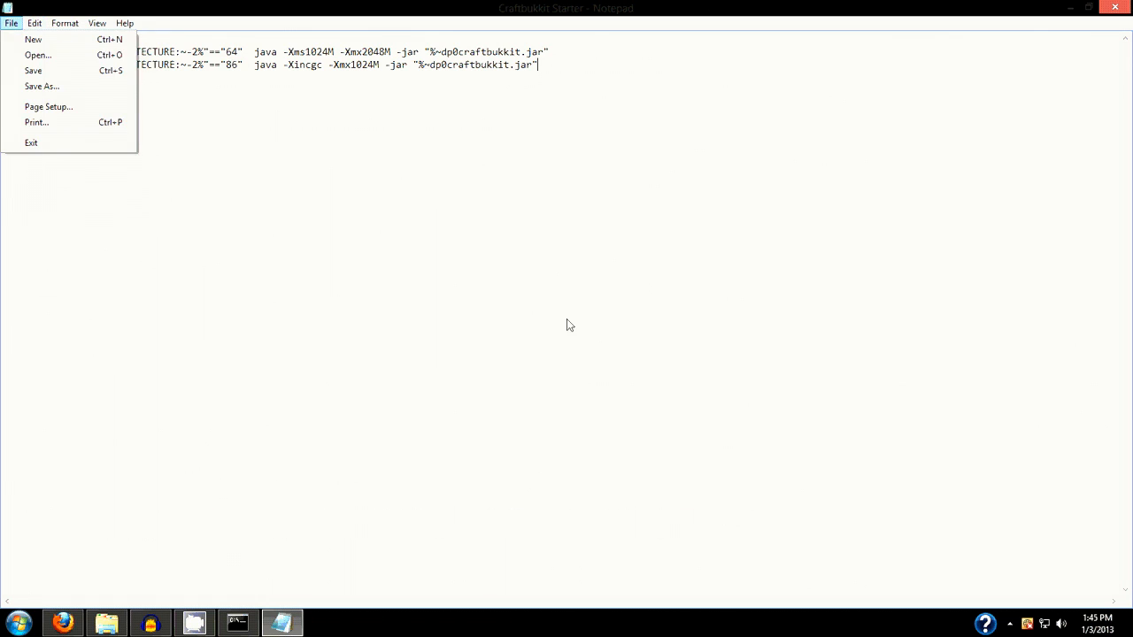
click(32, 86)
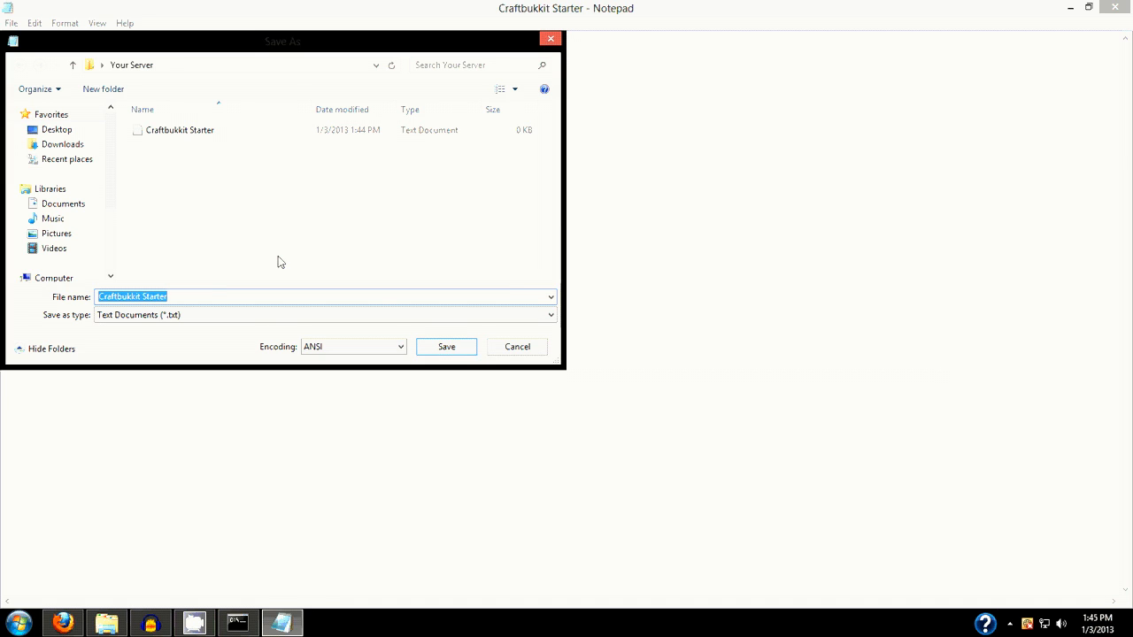
click(309, 314)
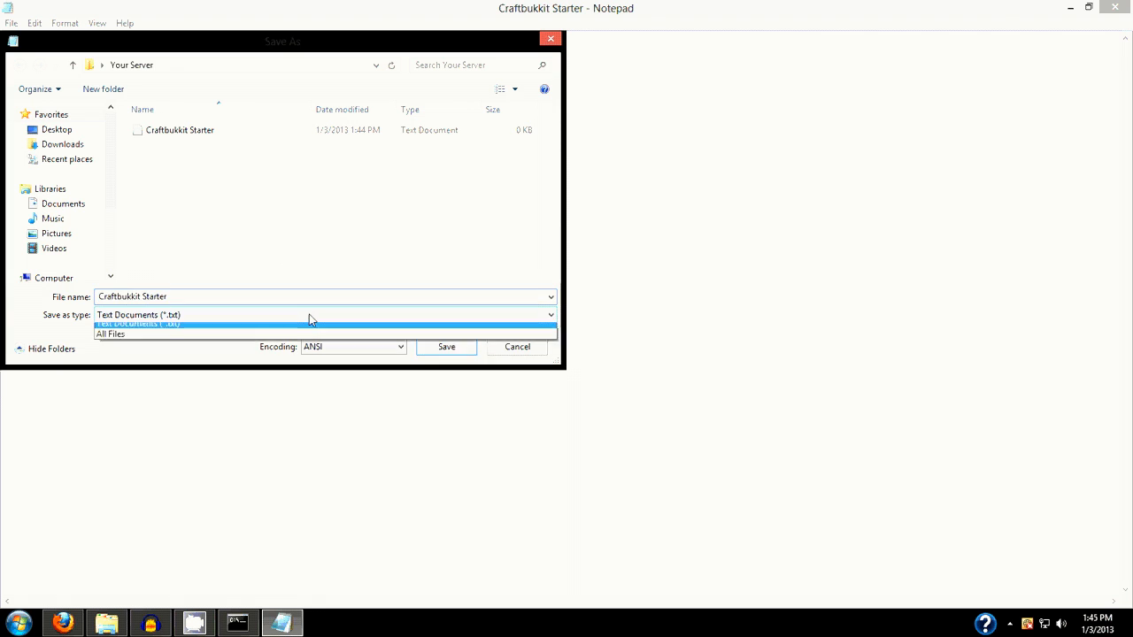
click(303, 341)
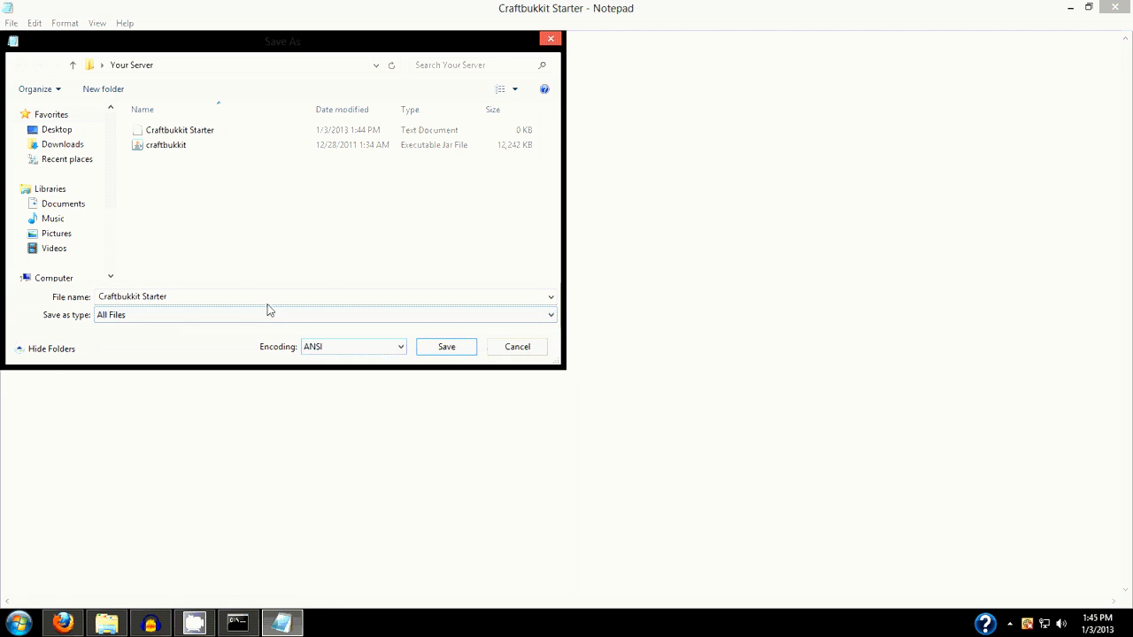
click(315, 348)
click(310, 347)
click(195, 299)
click(196, 301)
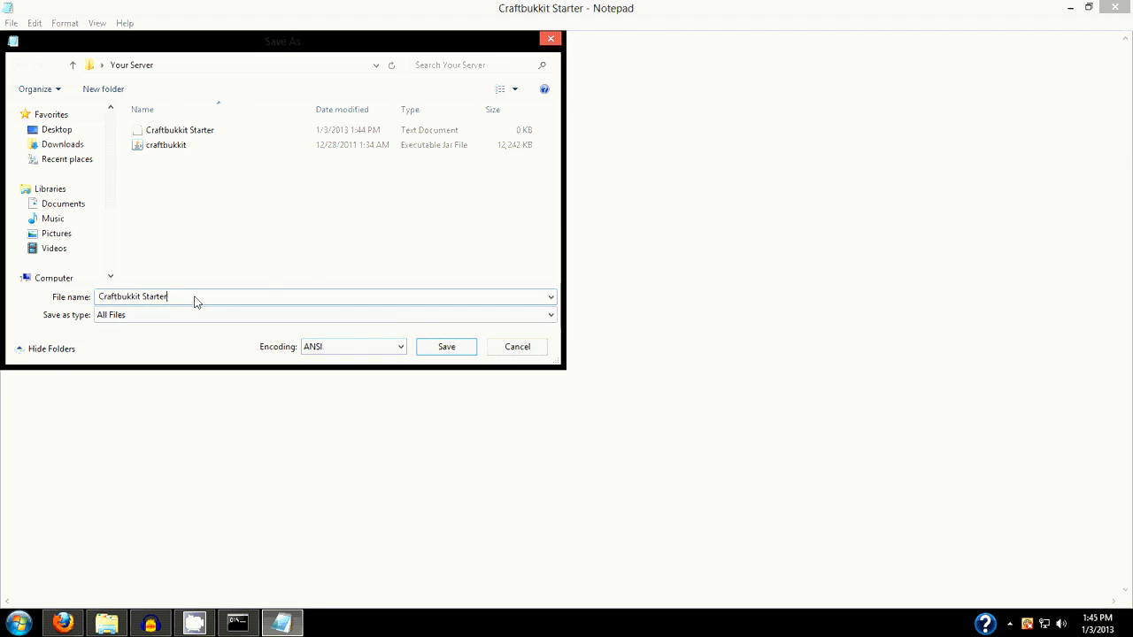
text(.bat)
click(458, 347)
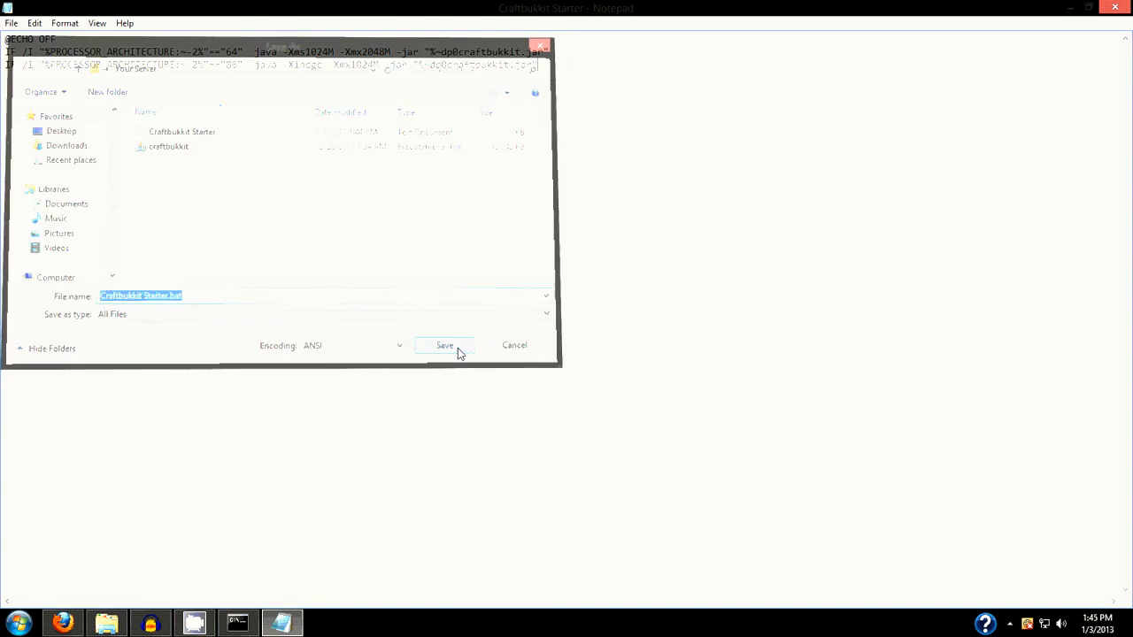
click(1115, 8)
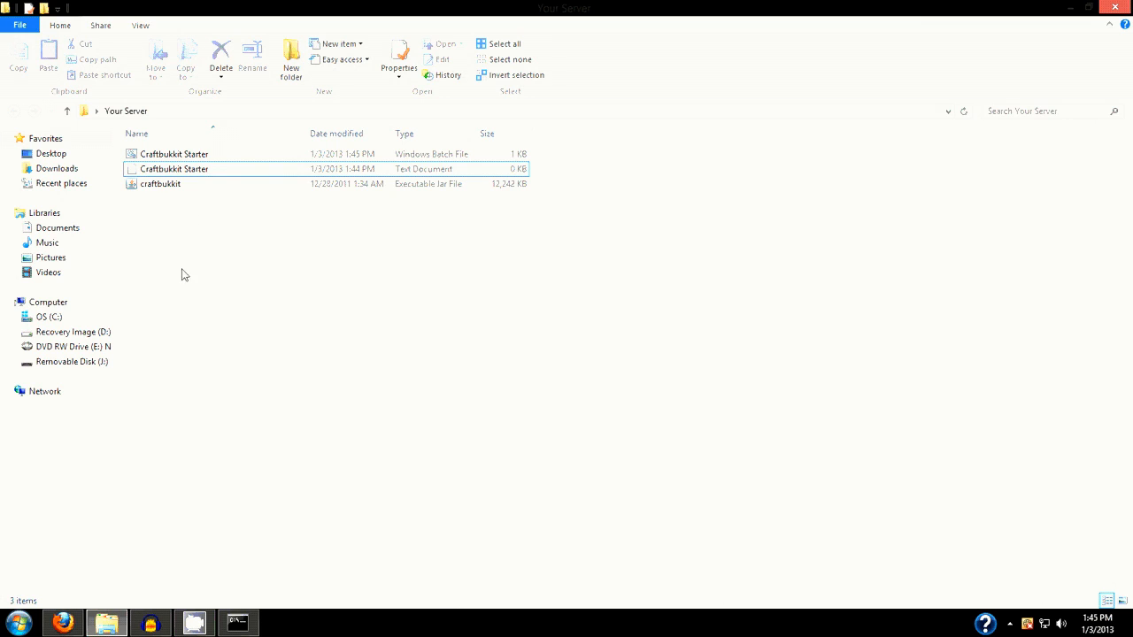
Delete the empty Craftbukkit Starter text document, keeping the batch file
click(202, 154)
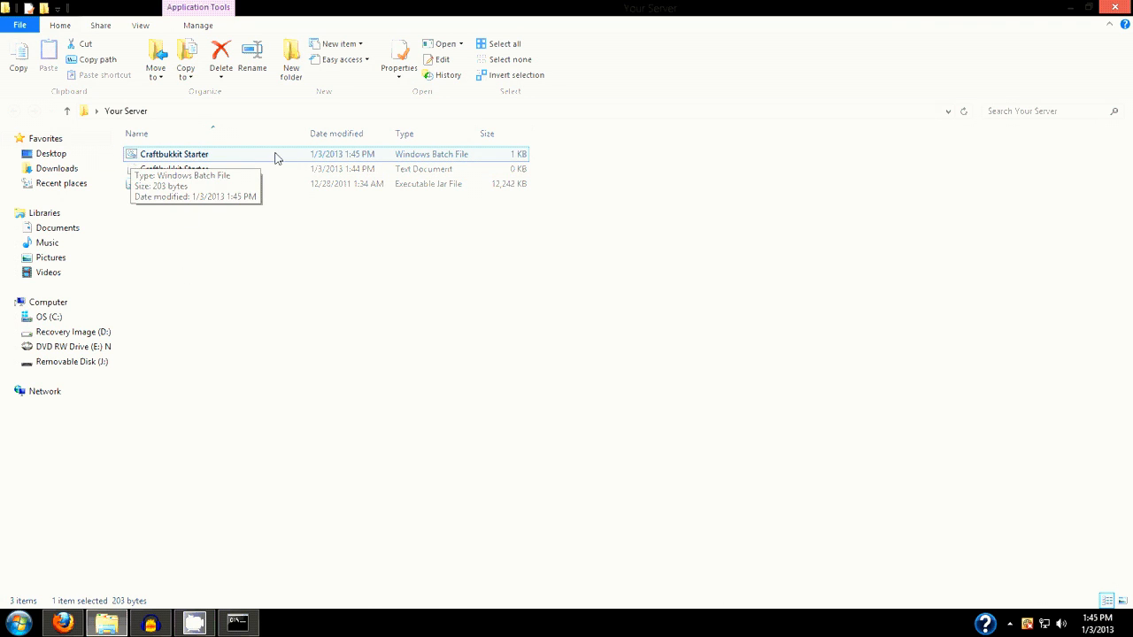
click(278, 170)
key(Delete)
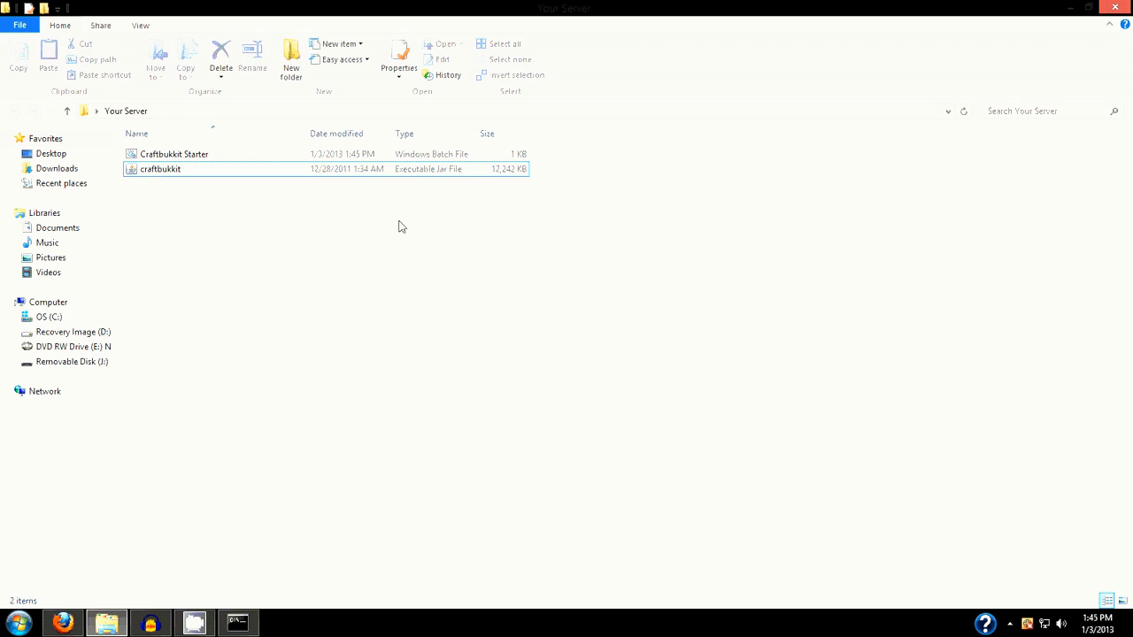
Run the Craftbukkit Starter batch file to generate the server files, and shut the server down with the stop command
click(212, 171)
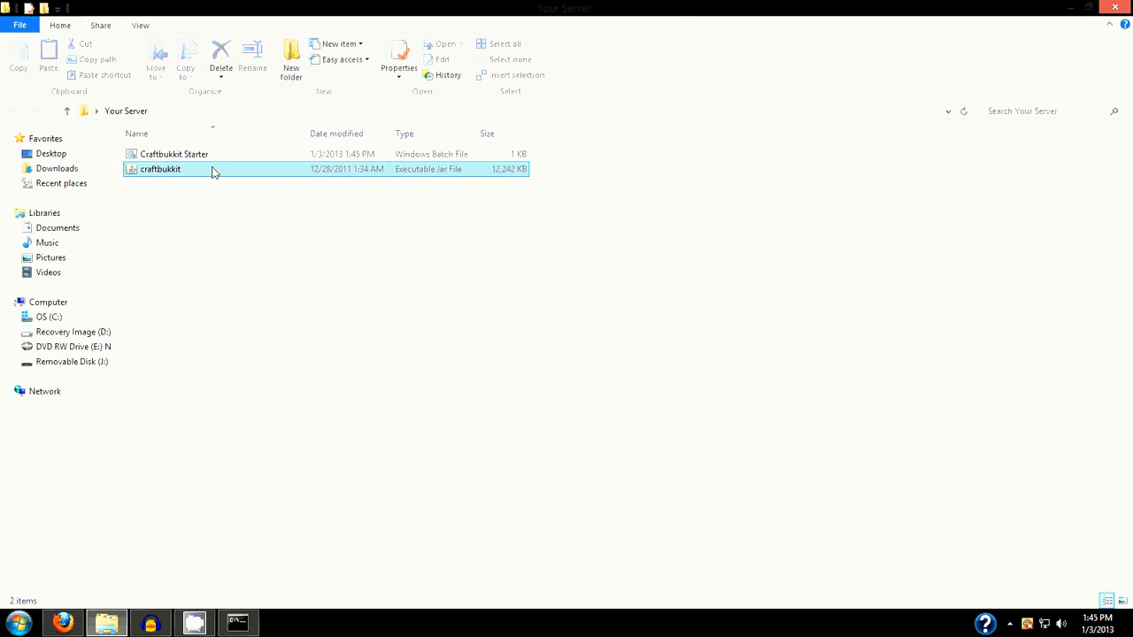
click(196, 155)
double_click(195, 155)
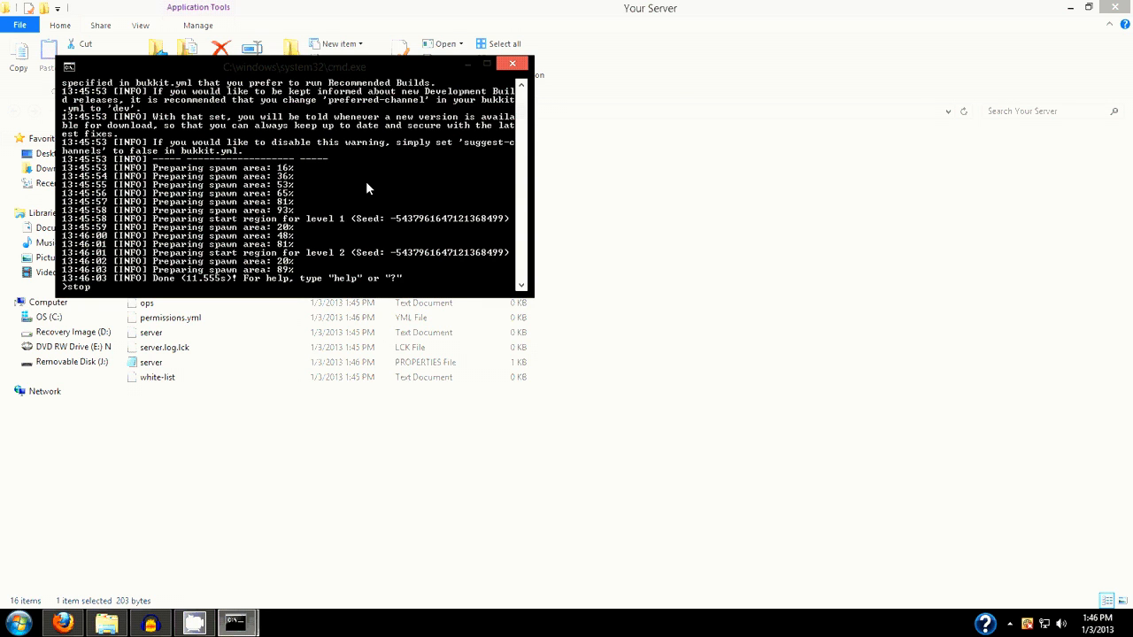
key(Return)
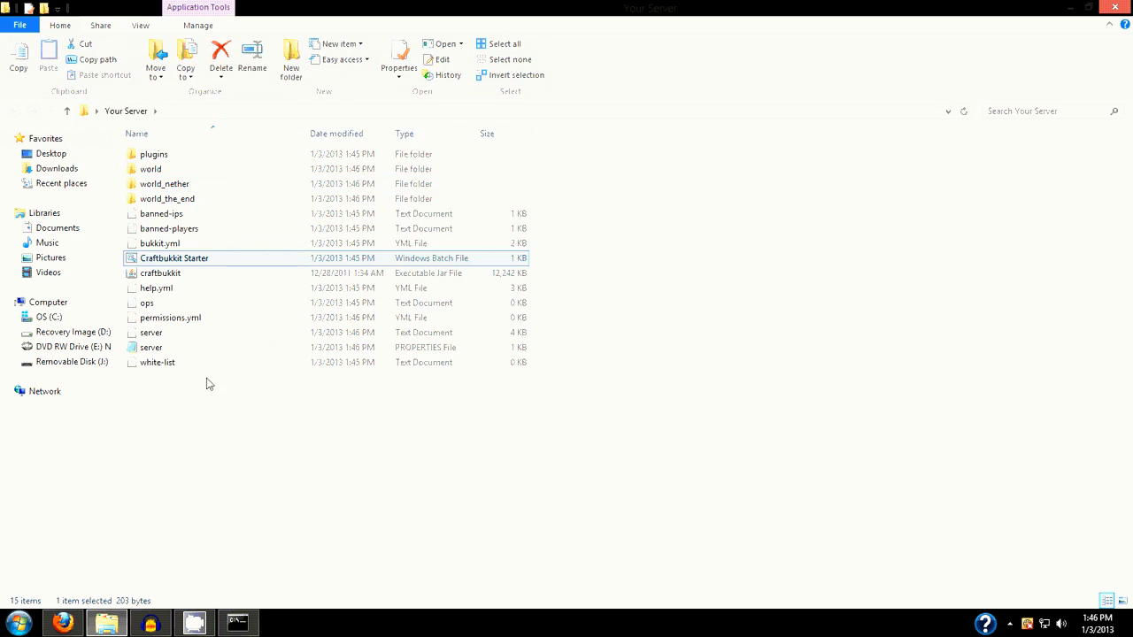
click(248, 483)
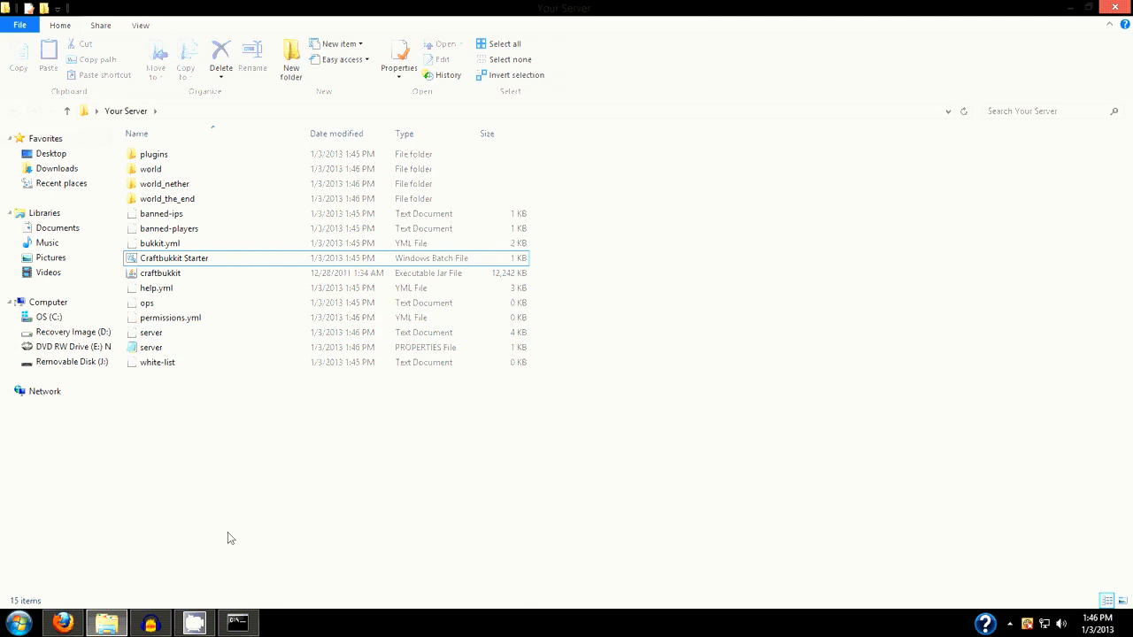
Open the server PROPERTIES file from the Your Server folder in Notepad++ and maximize the window
click(178, 350)
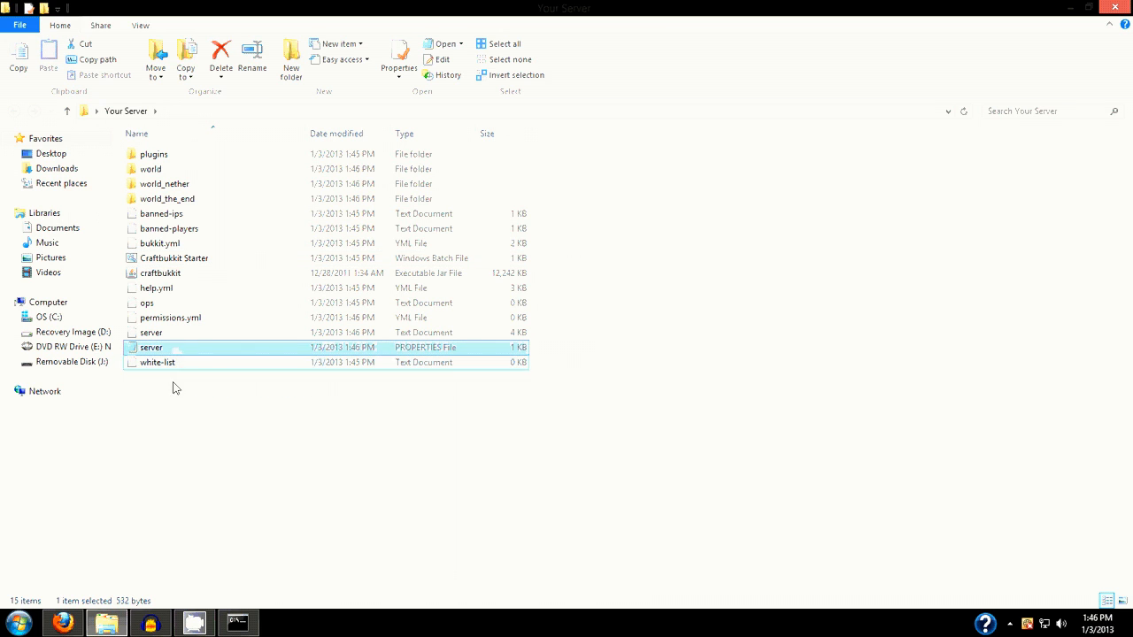
right_click(204, 349)
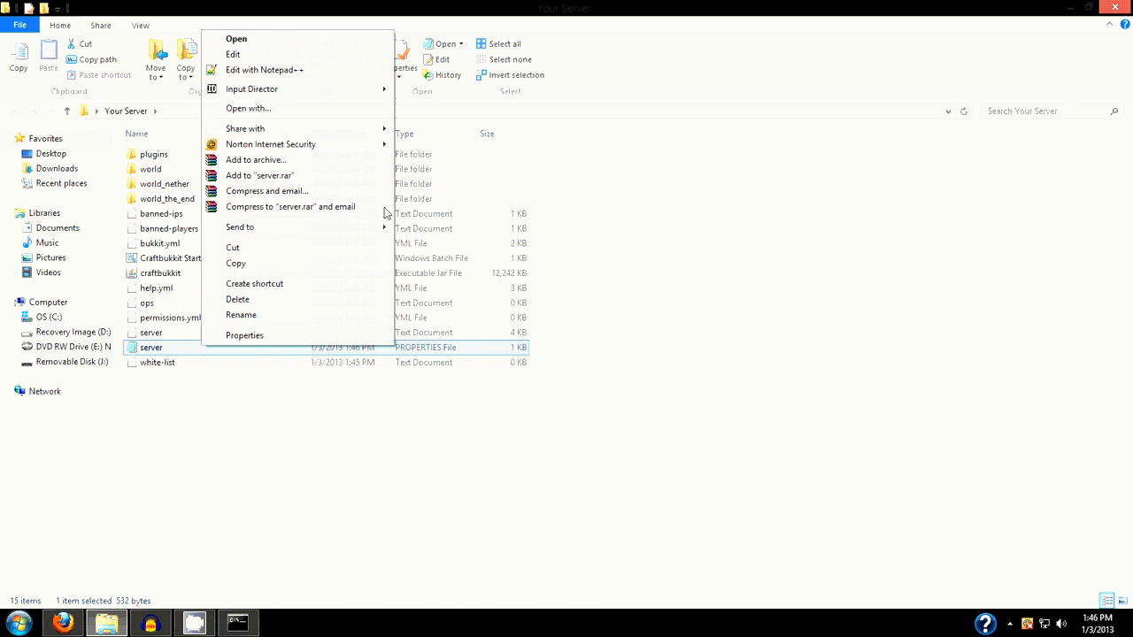
click(352, 74)
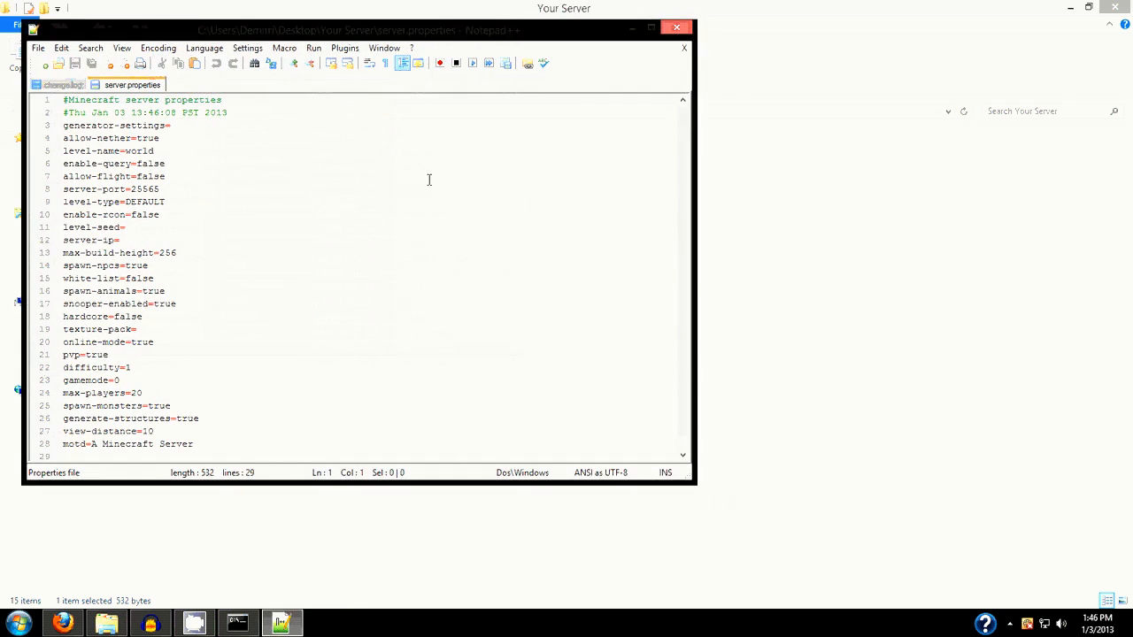
click(652, 29)
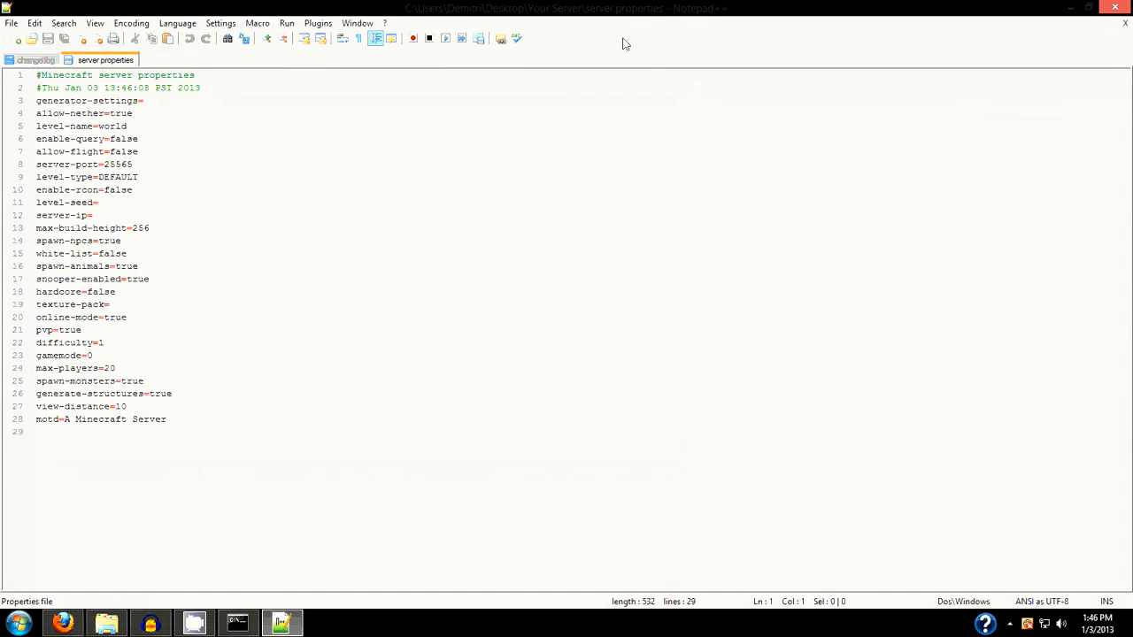
Clear the level-name value in server.properties and enter world again
click(149, 103)
key(BackSpace)
key(BackSpace)
key(BackSpace)
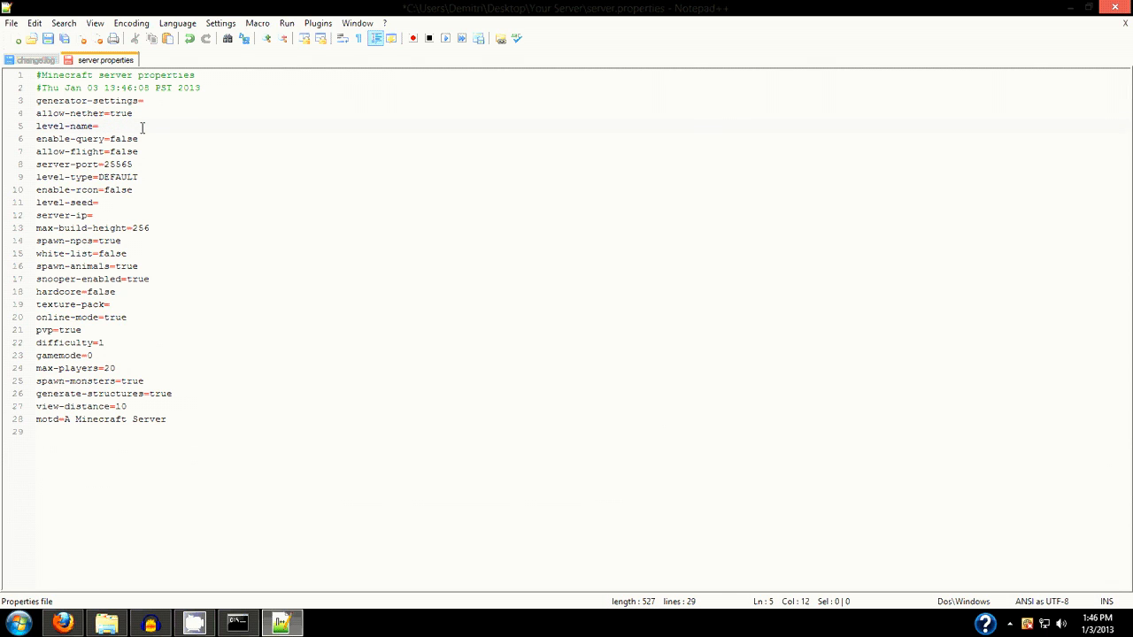
text(orld)
Check the router's port forwarding table in Firefox and set server-port to 25567 in server.properties
click(62, 624)
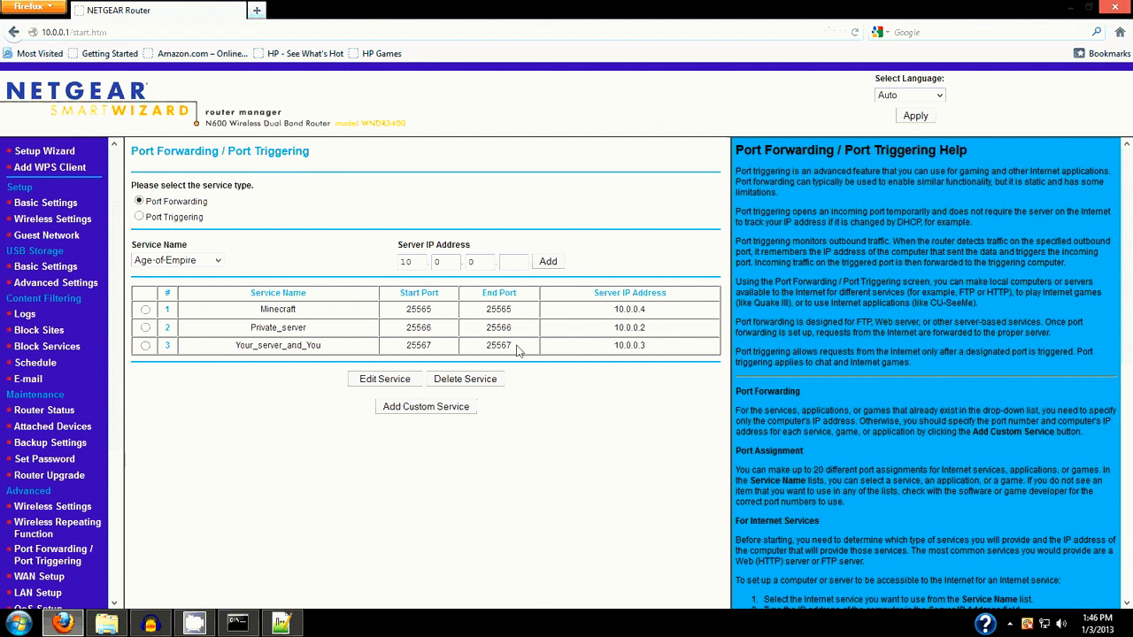
click(1074, 9)
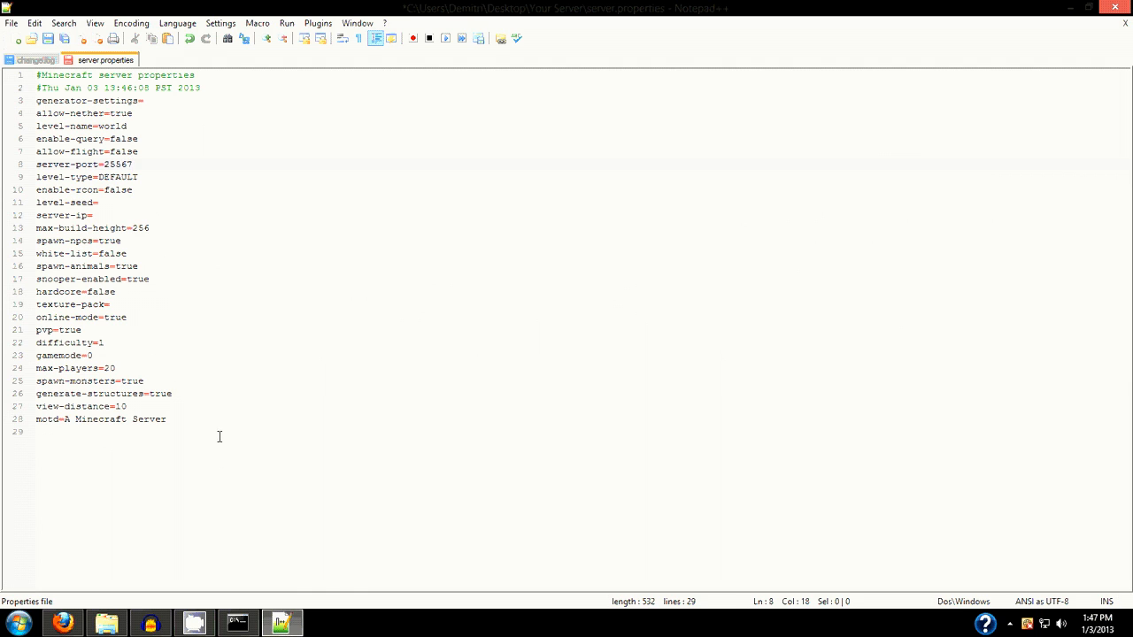
Save the edited server.properties file and close Notepad++
click(11, 23)
click(18, 39)
click(12, 23)
click(228, 6)
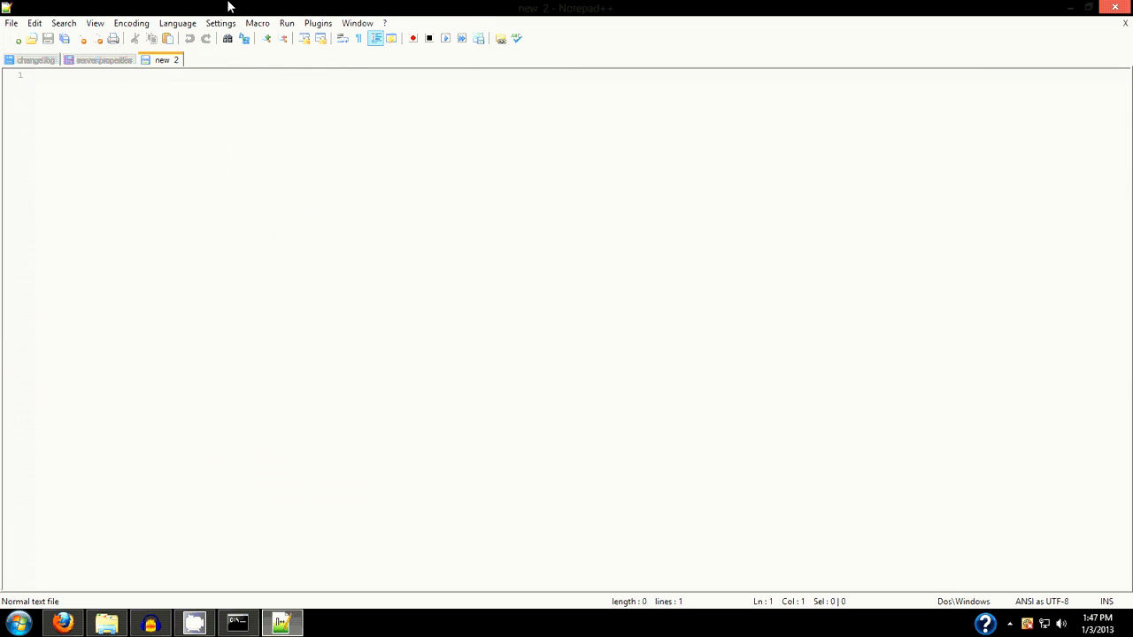
click(108, 61)
click(11, 23)
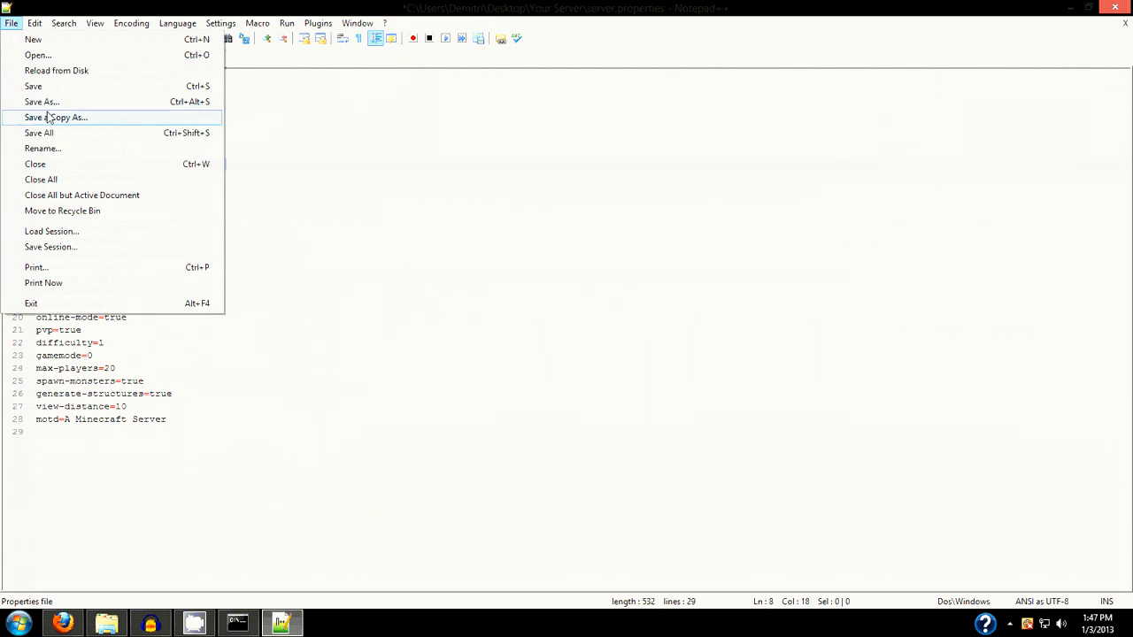
click(56, 87)
click(1113, 7)
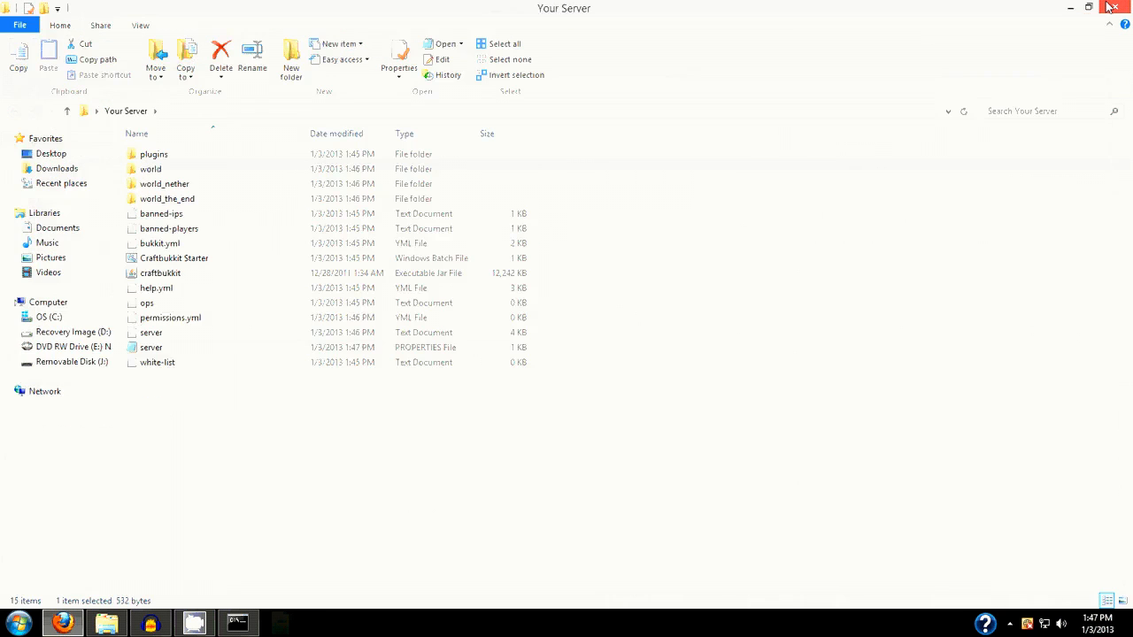
Close the leftover command prompt window and start the server with the Craftbukkit Starter batch file
click(237, 624)
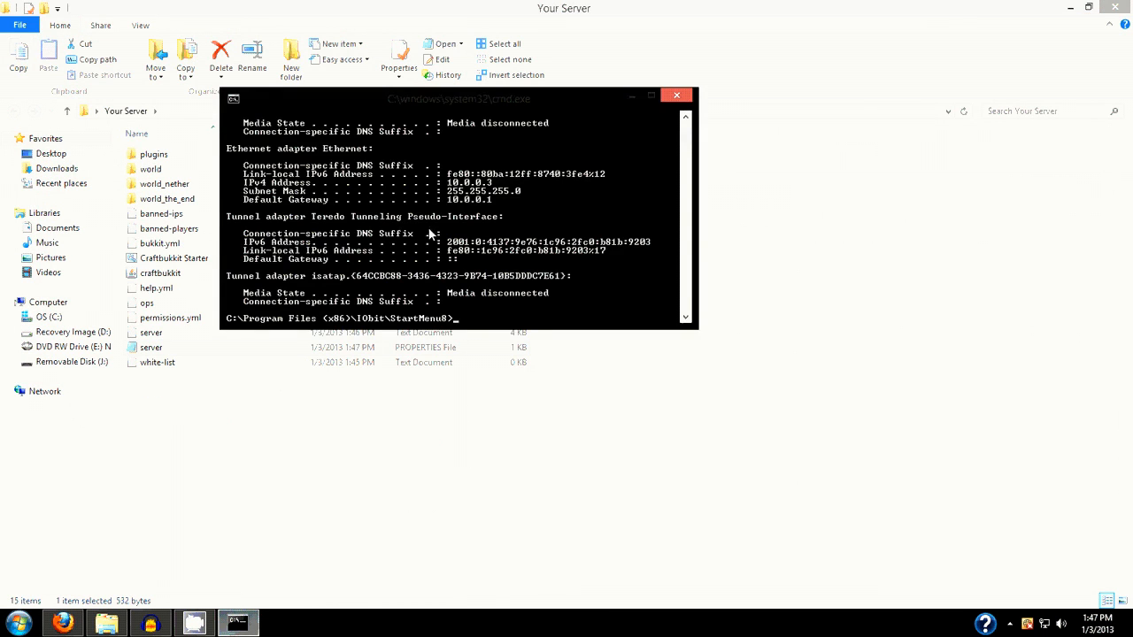
click(676, 95)
click(200, 387)
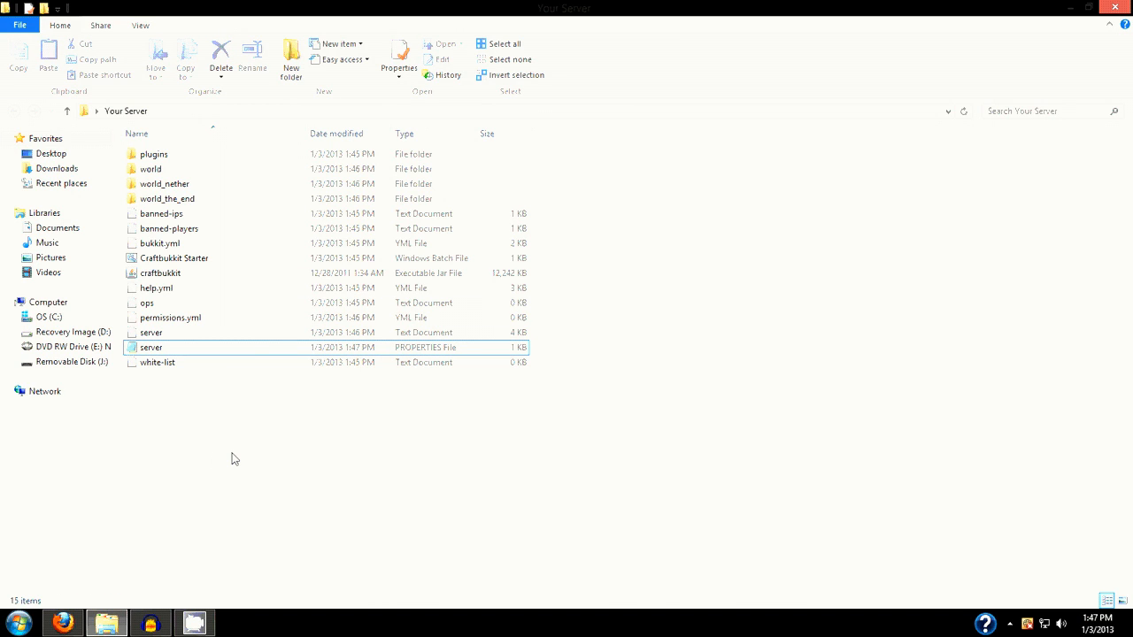
double_click(194, 260)
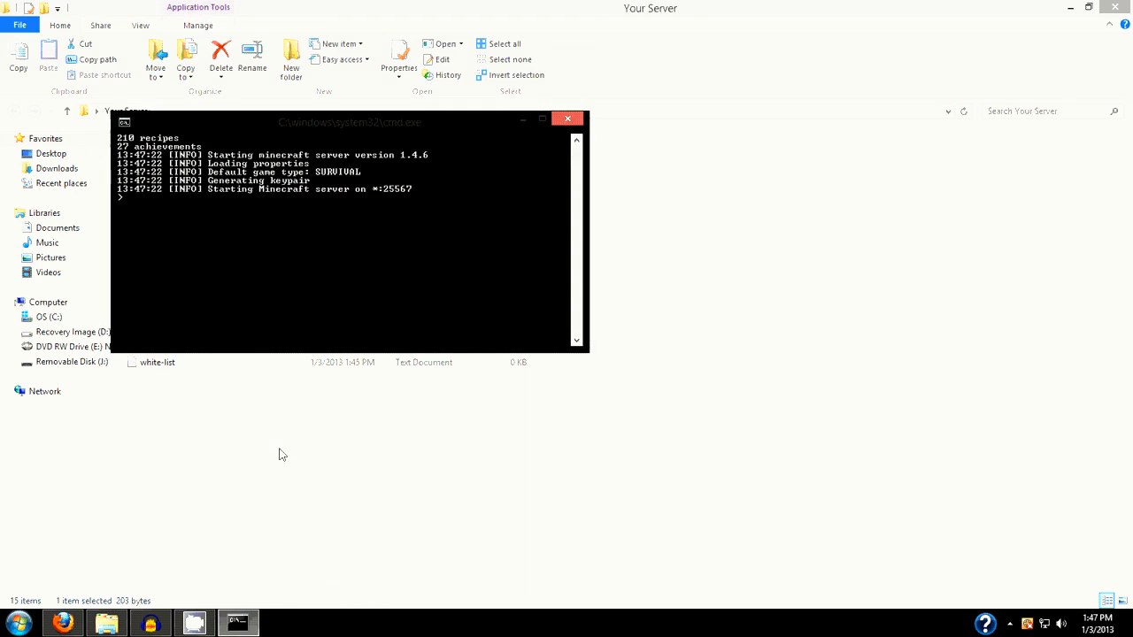
Minimize the folder and server console windows, launch Minecraft from the desktop, and open its multiplayer server list
click(1071, 8)
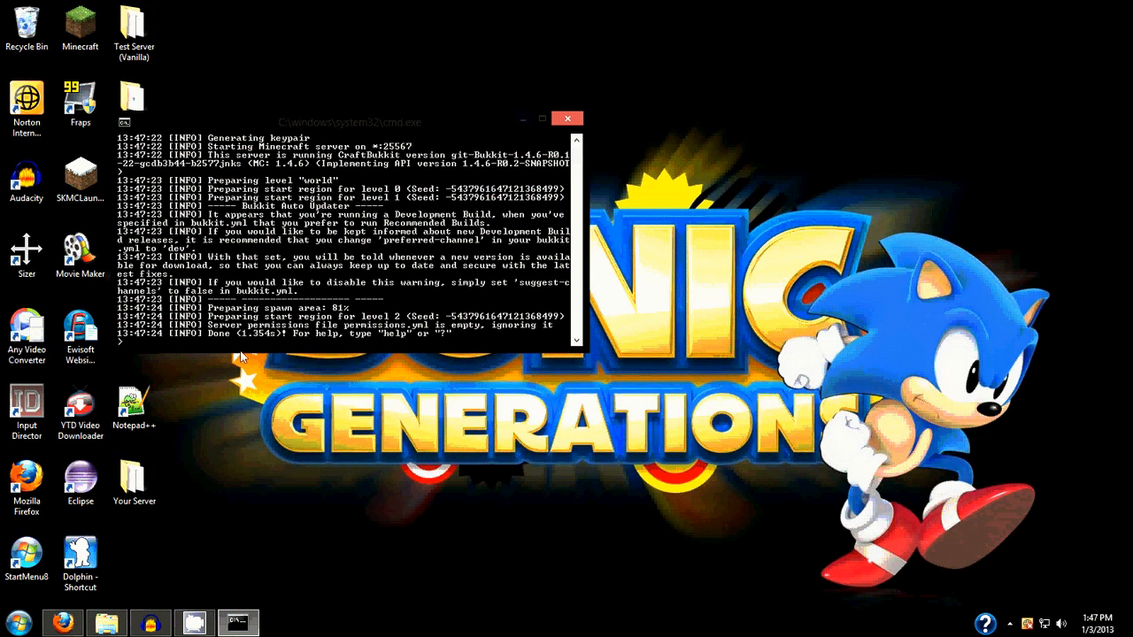
click(520, 119)
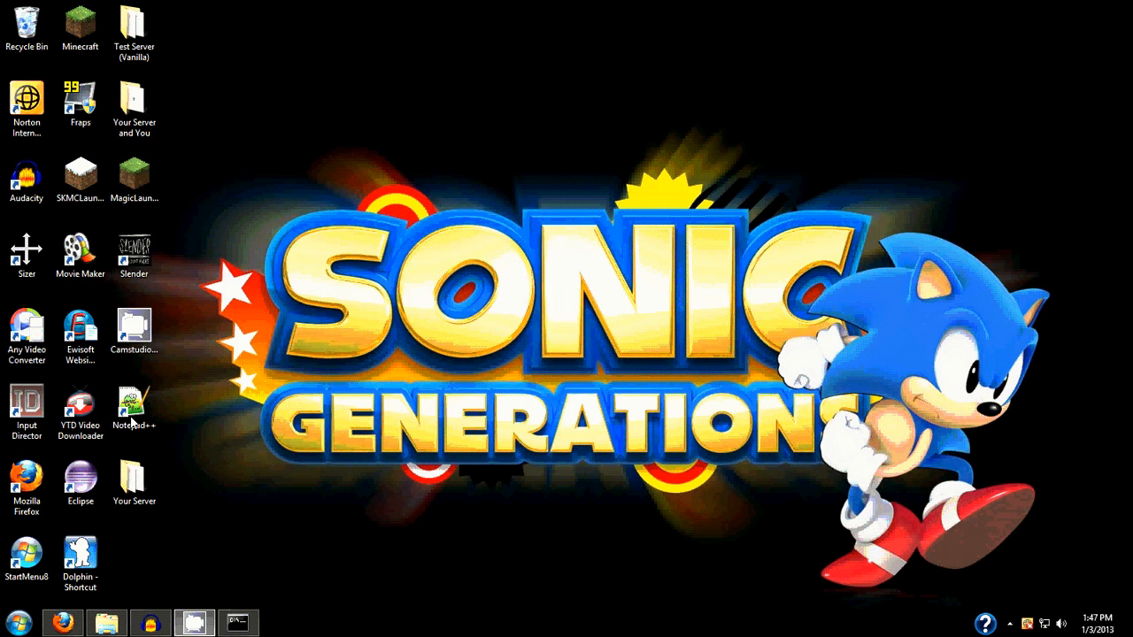
double_click(81, 26)
click(836, 450)
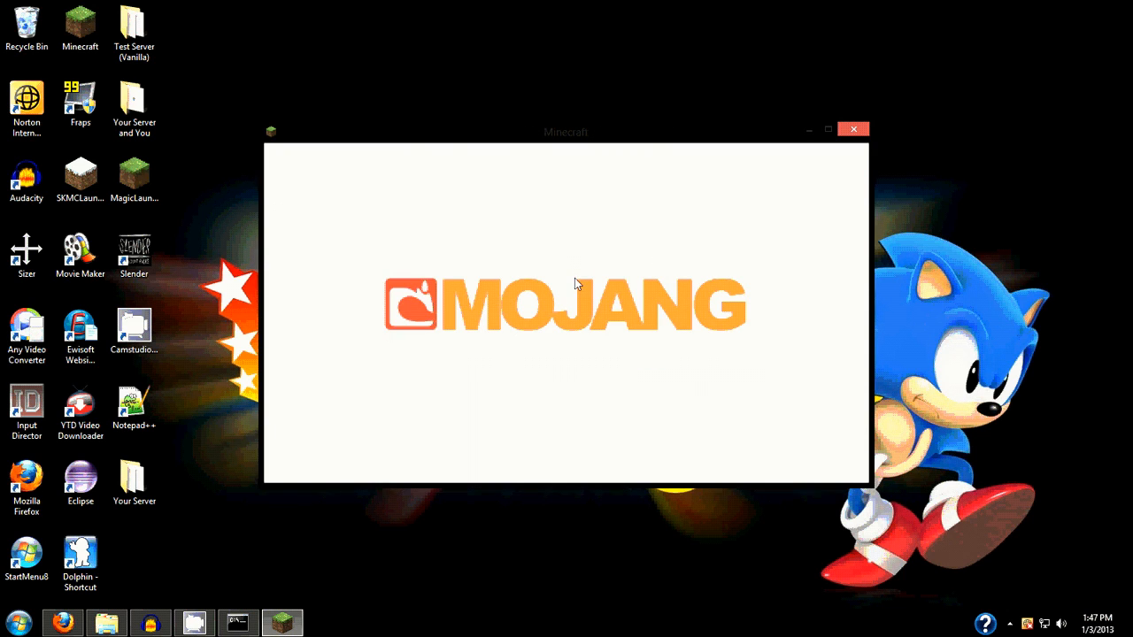
click(571, 336)
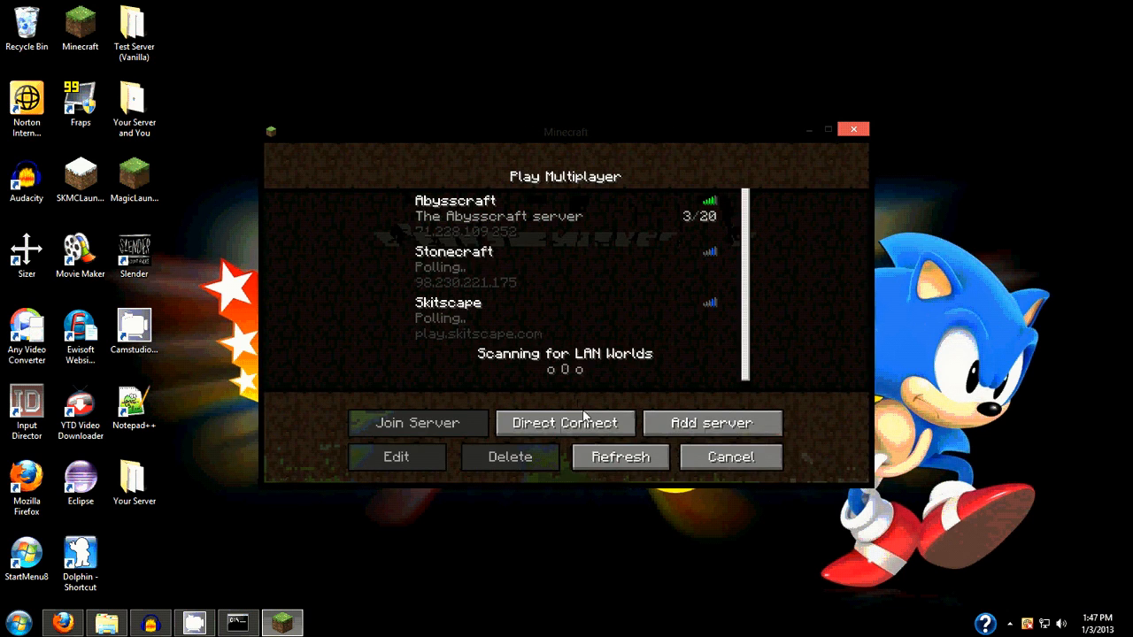
click(711, 426)
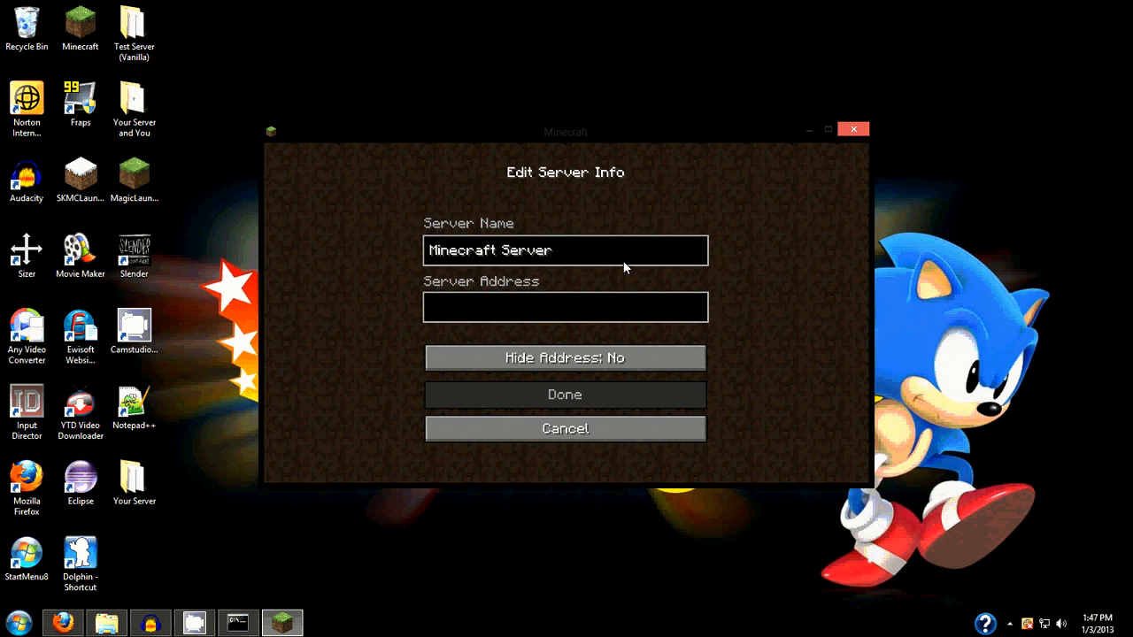
text(]])
key(BackSpace)
key(BackSpace)
key(BackSpace)
key(BackSpace)
key(BackSpace)
key(BackSpace)
key(BackSpace)
key(BackSpace)
key(BackSpace)
key(BackSpace)
key(BackSpace)
key(BackSpace)
key(BackSpace)
key(BackSpace)
key(BackSpace)
key(BackSpace)
key(BackSpace)
key(BackSpace)
key(BackSpace)
text(Your Server and you)
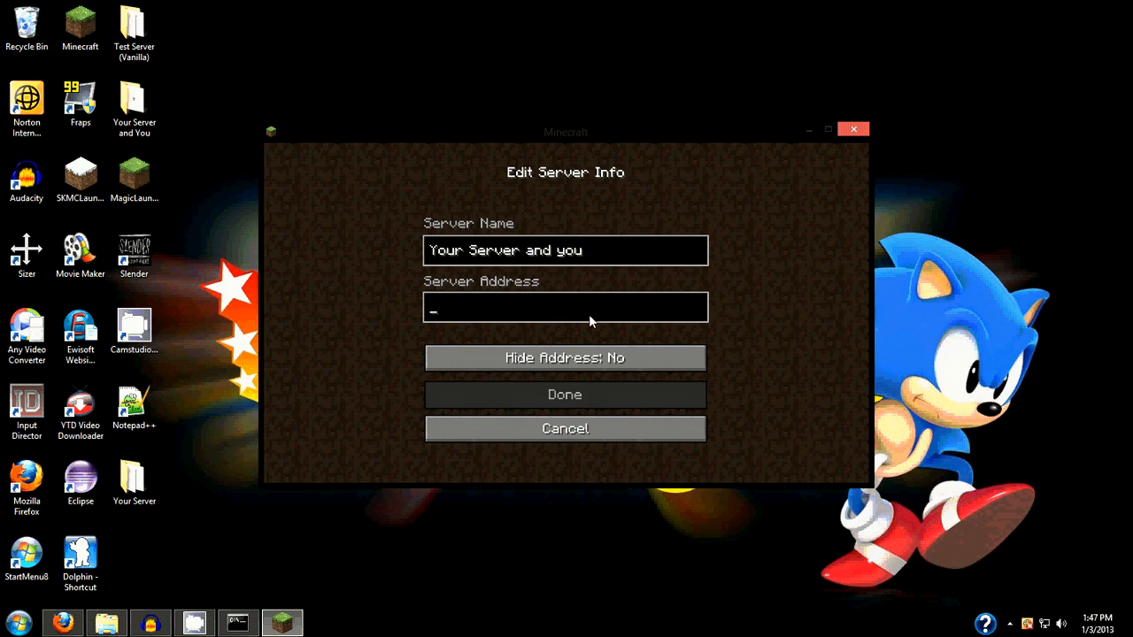
text(71.228.109.252)
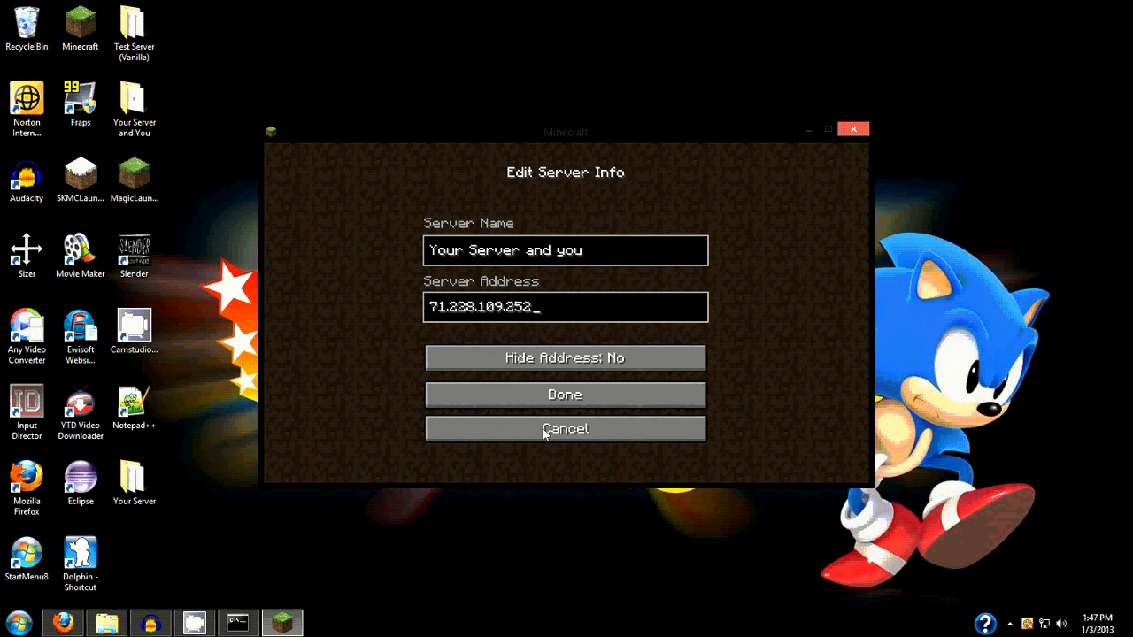
Search Google for "whats my ip" in a new Firefox tab and highlight the public IP address
click(62, 623)
click(256, 10)
click(991, 36)
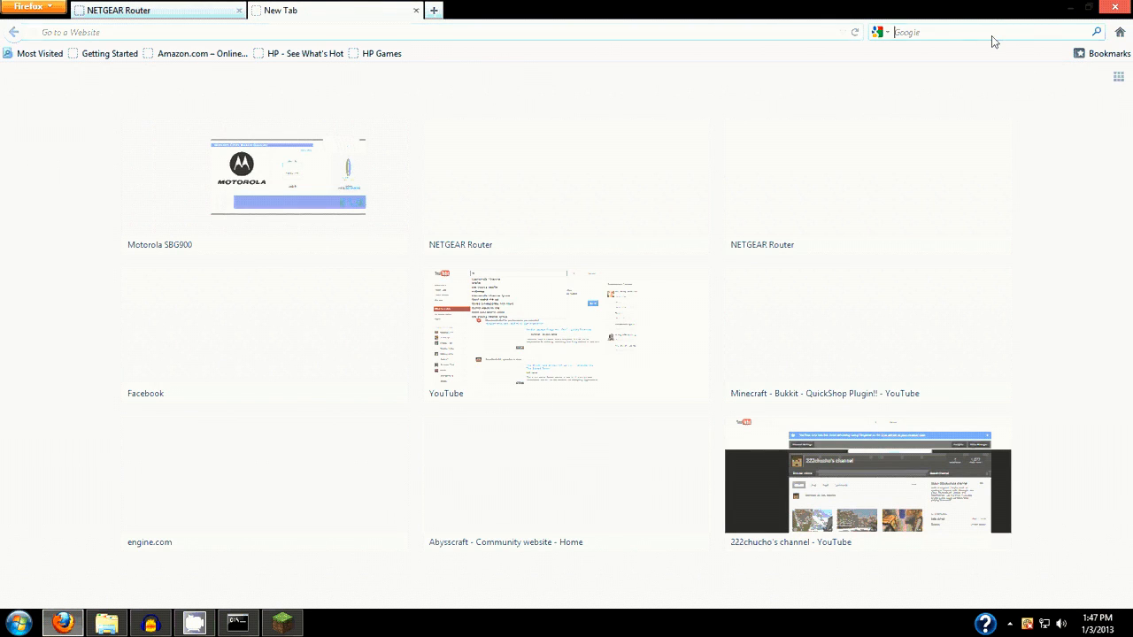
text(whats my ip)
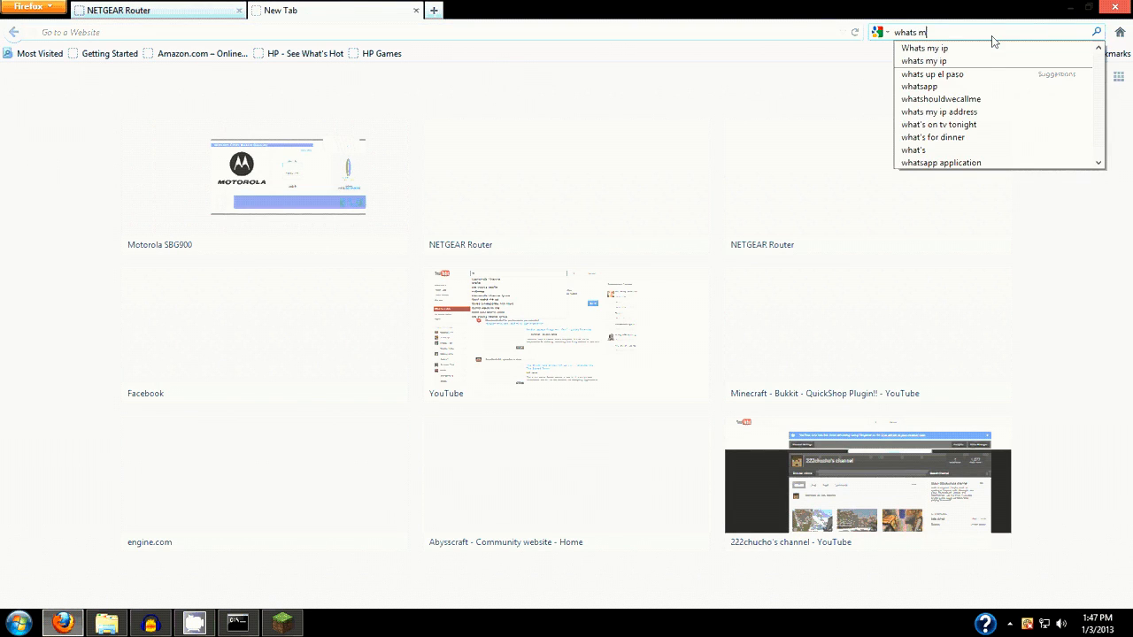
key(Return)
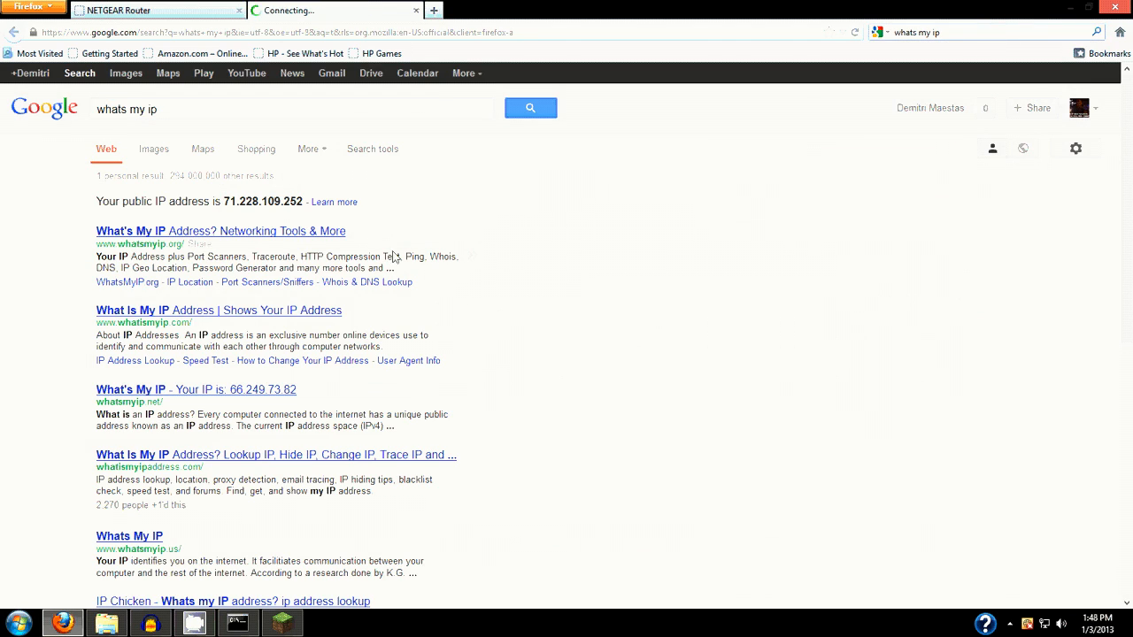
drag(304, 203, 227, 209)
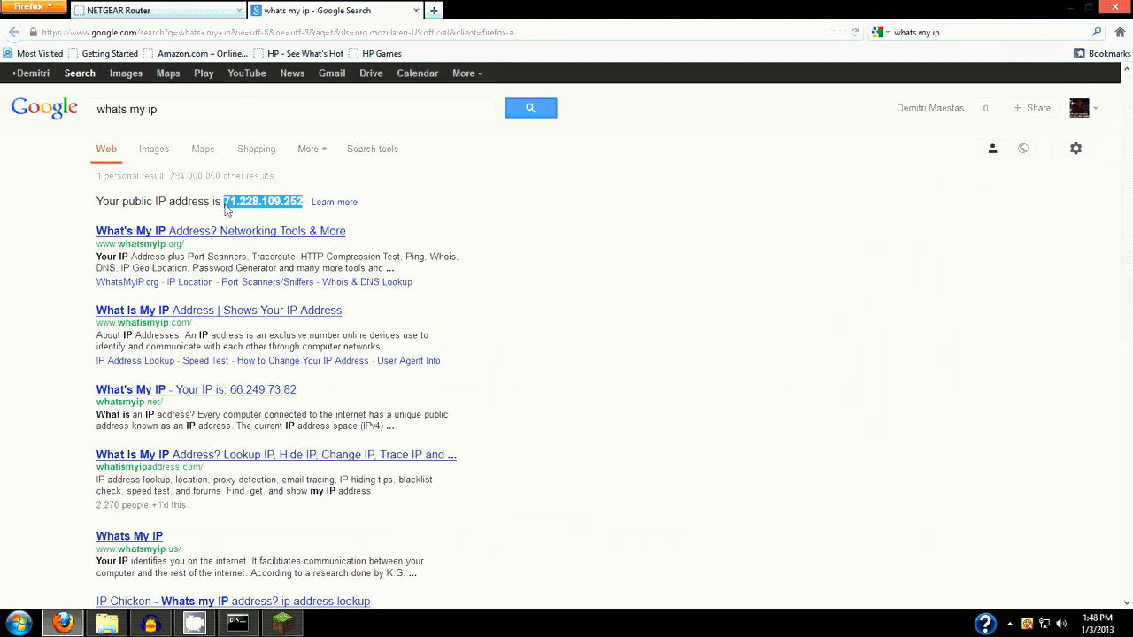
click(398, 215)
Return to Minecraft, append port :25567 to the server address, and save the server entry
click(283, 624)
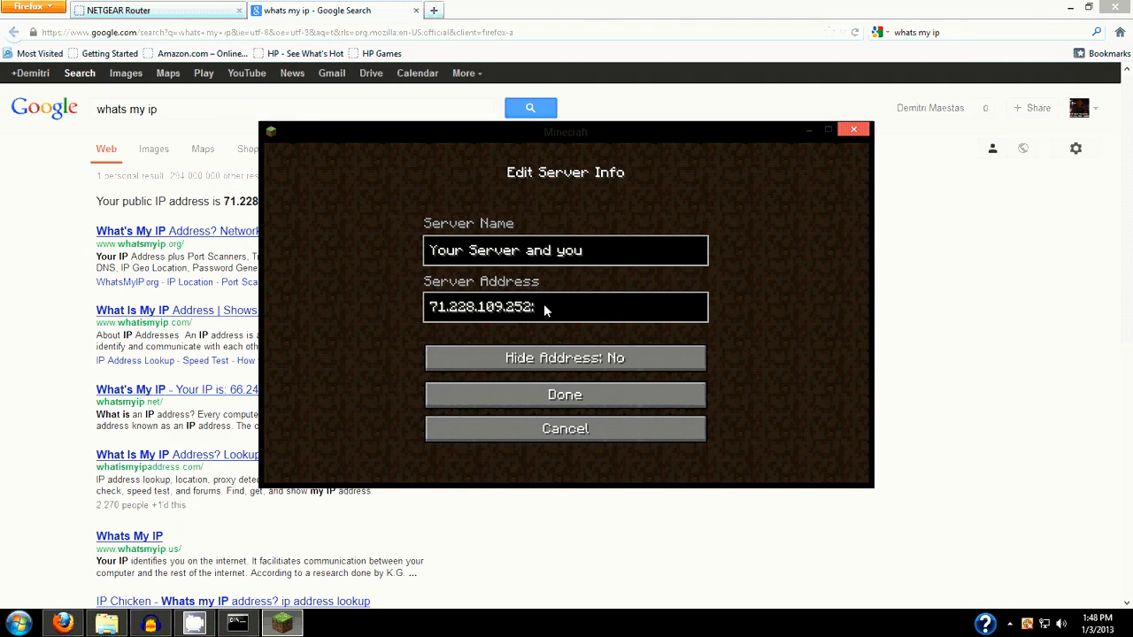
text(25567)
click(617, 403)
Select the "Your Server and you" entry in the multiplayer list and join that server
scroll(623, 373, down, 2)
click(565, 305)
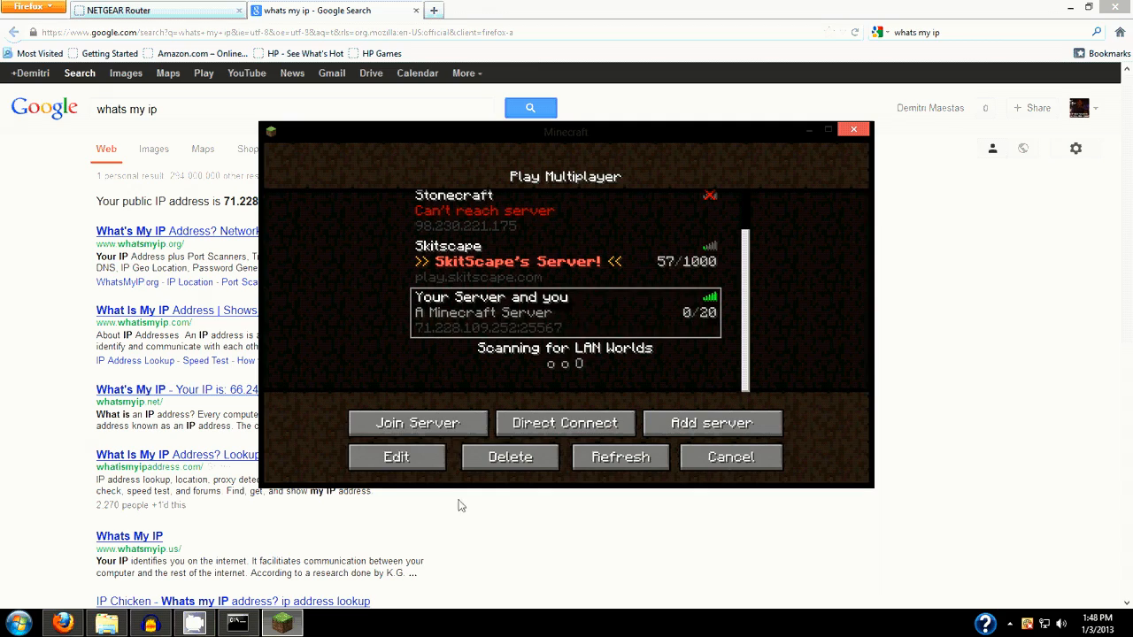
click(424, 421)
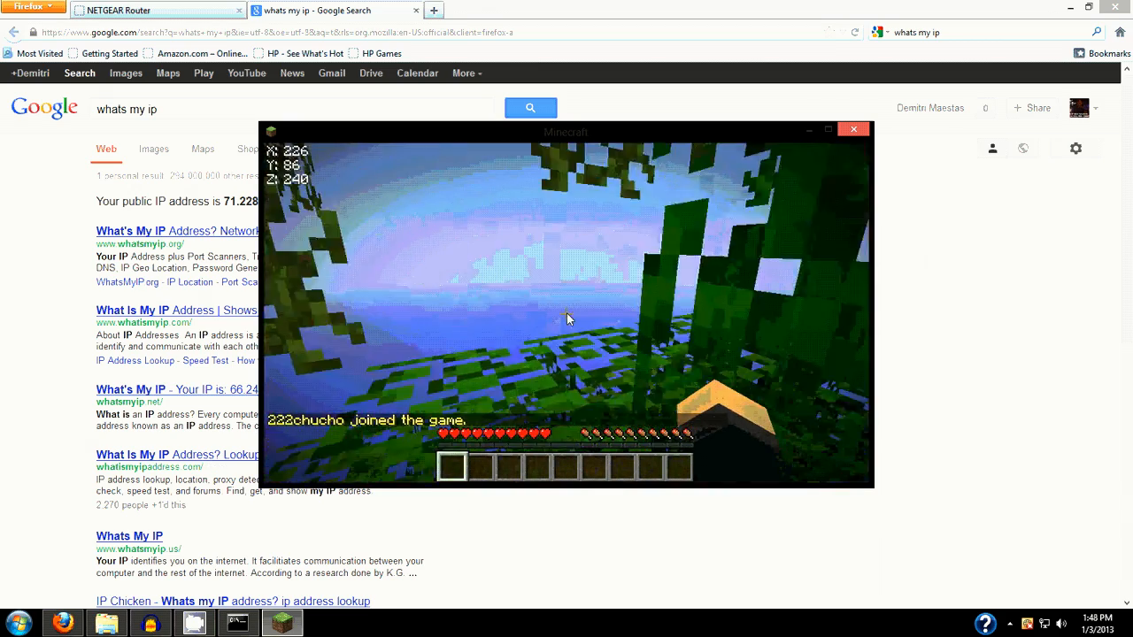
Walk around the spawn area to examine the server's world, and pause at the game menu
key(w)
key(space)
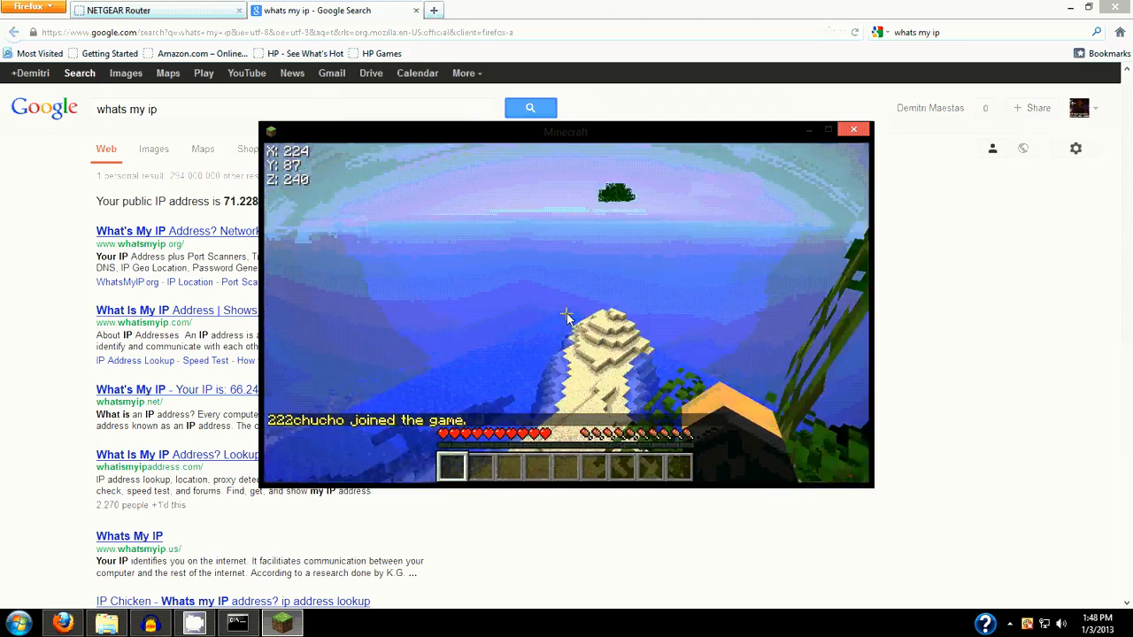
key(w)
key(w)
key(w)
key(w)
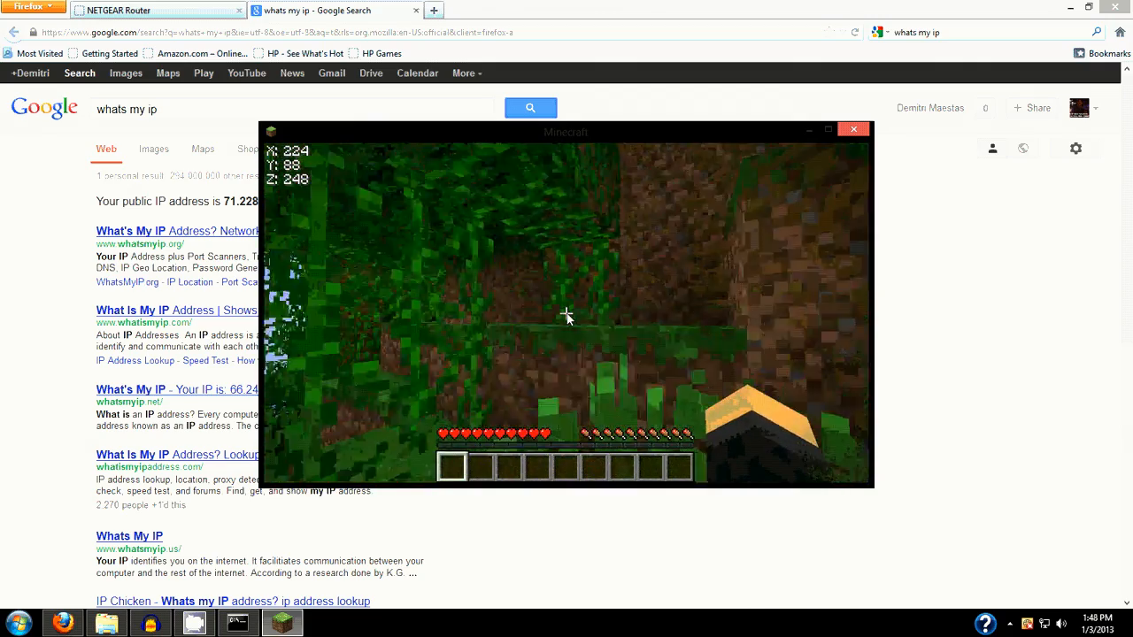
key(w)
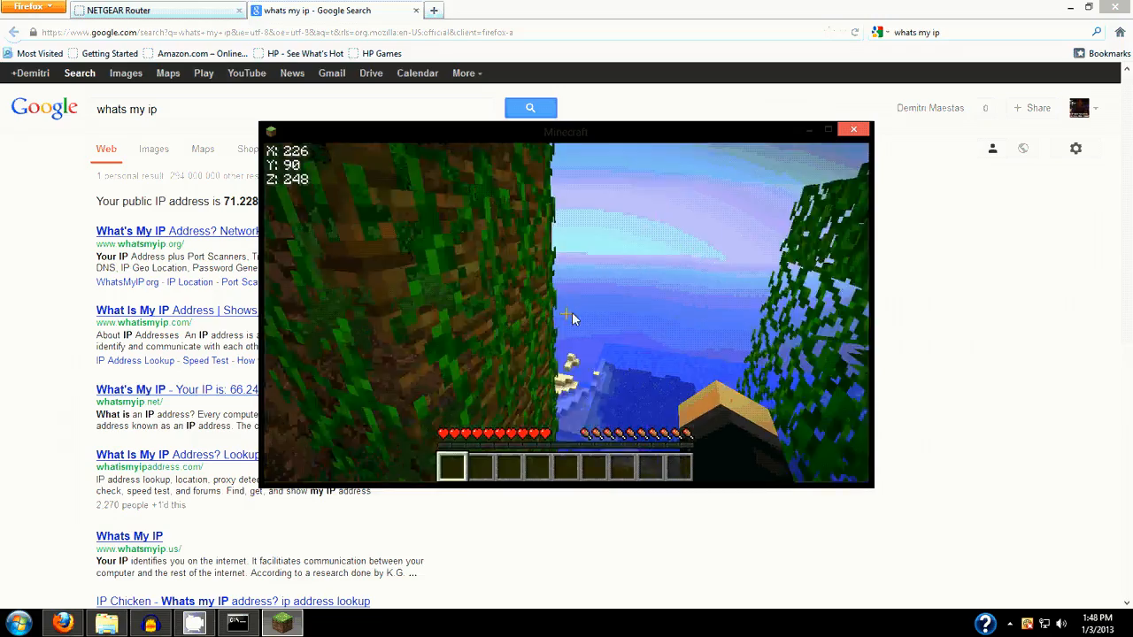
key(w)
key(space)
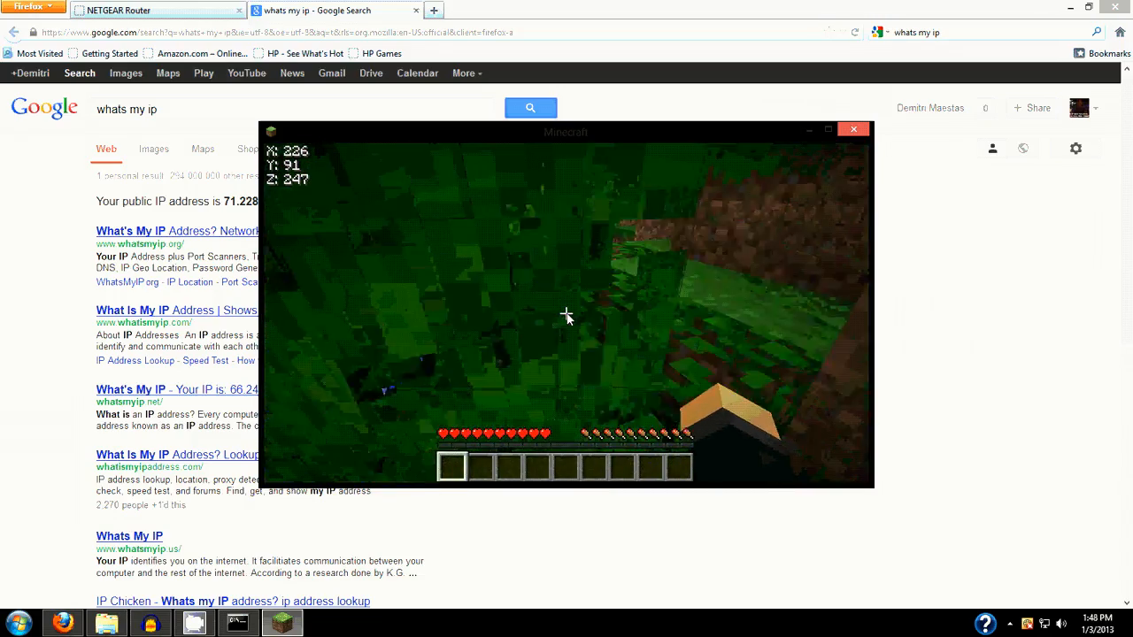
key(w)
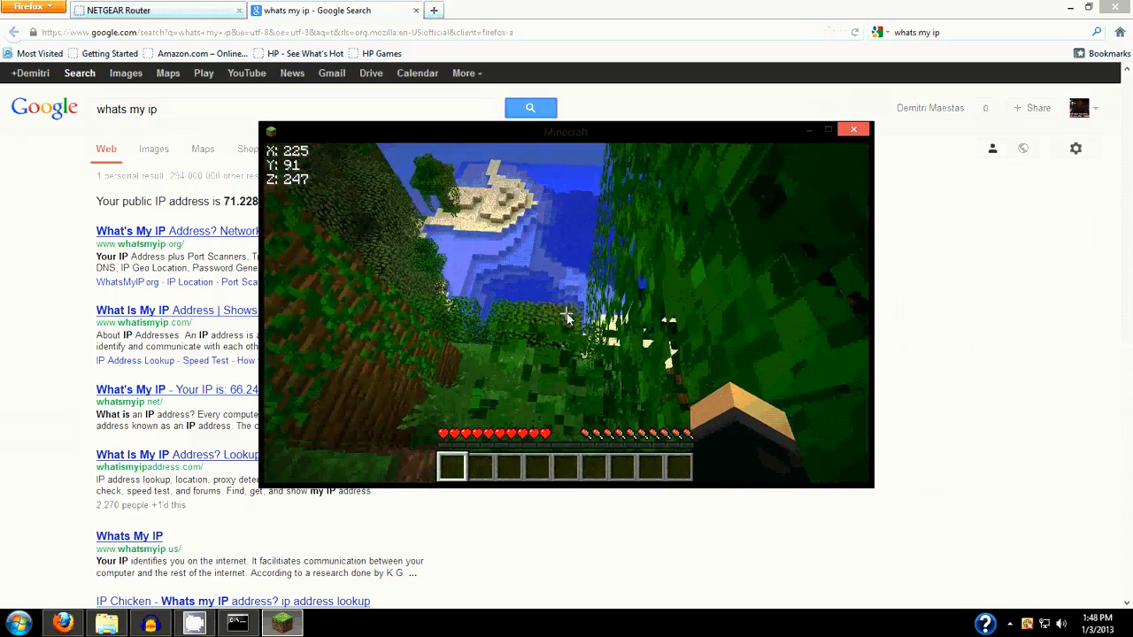
key(w)
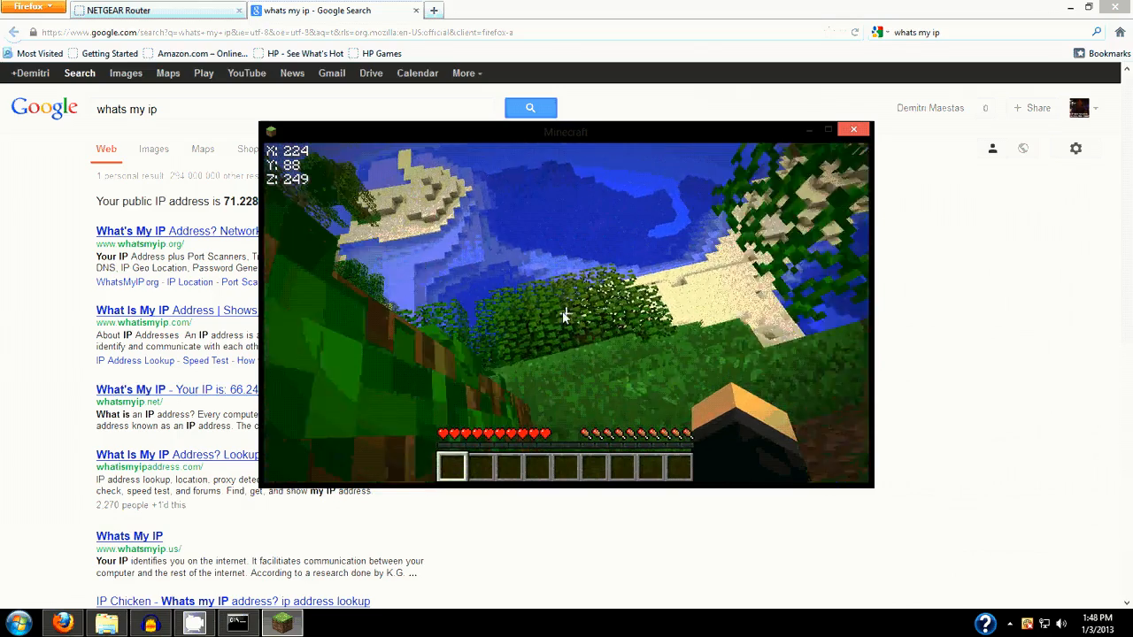
key(Escape)
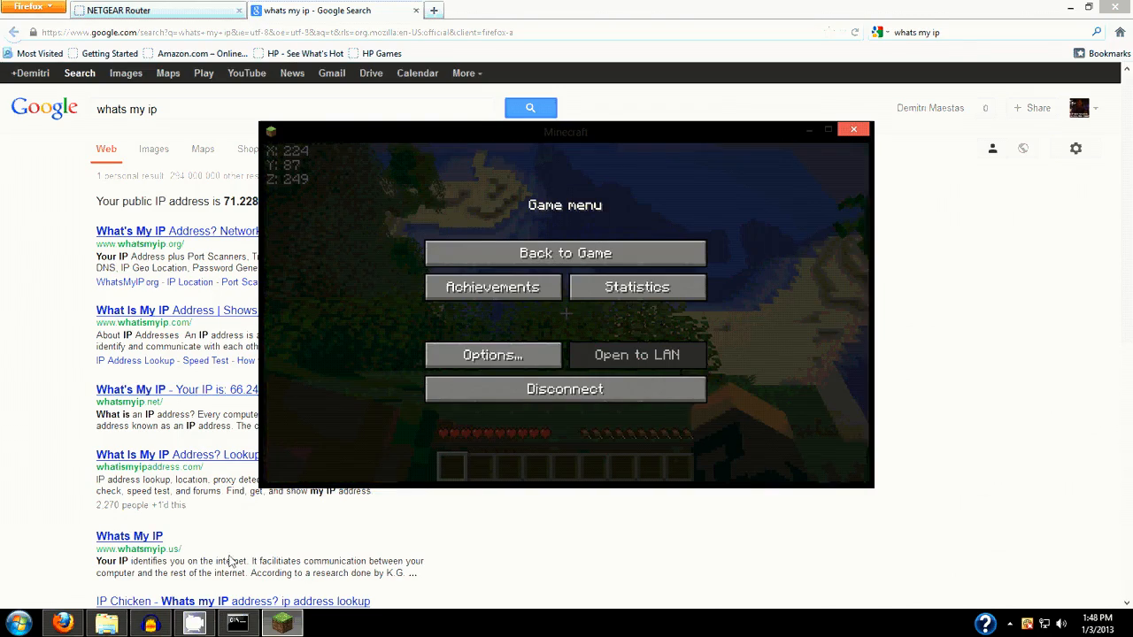
click(151, 624)
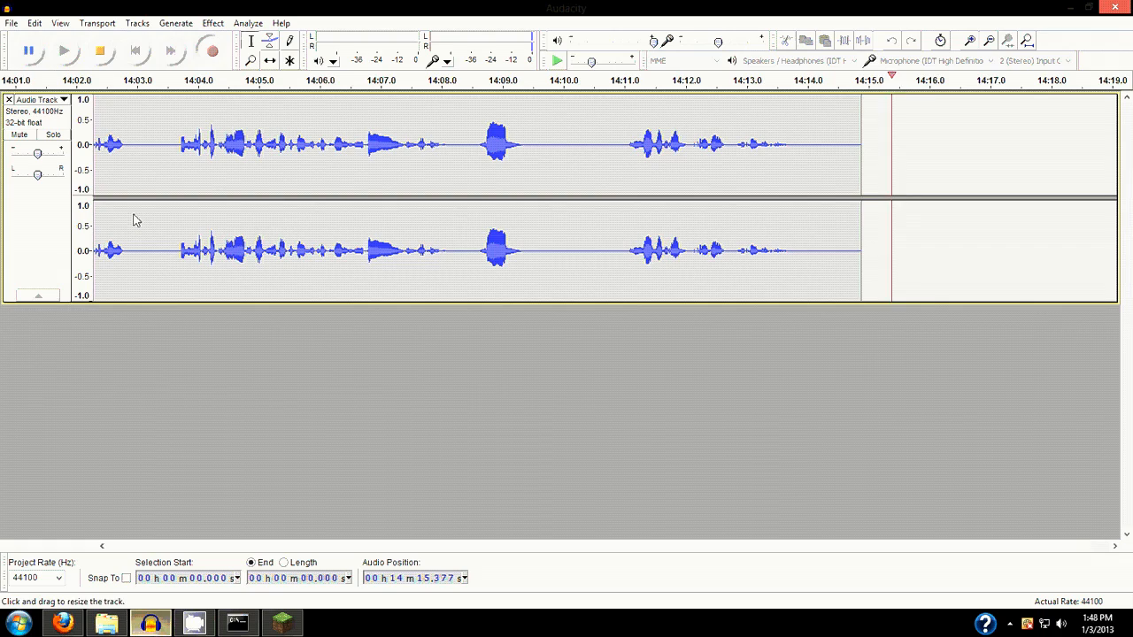
Stop the audio recording in Audacity and minimize its window
click(101, 54)
click(180, 625)
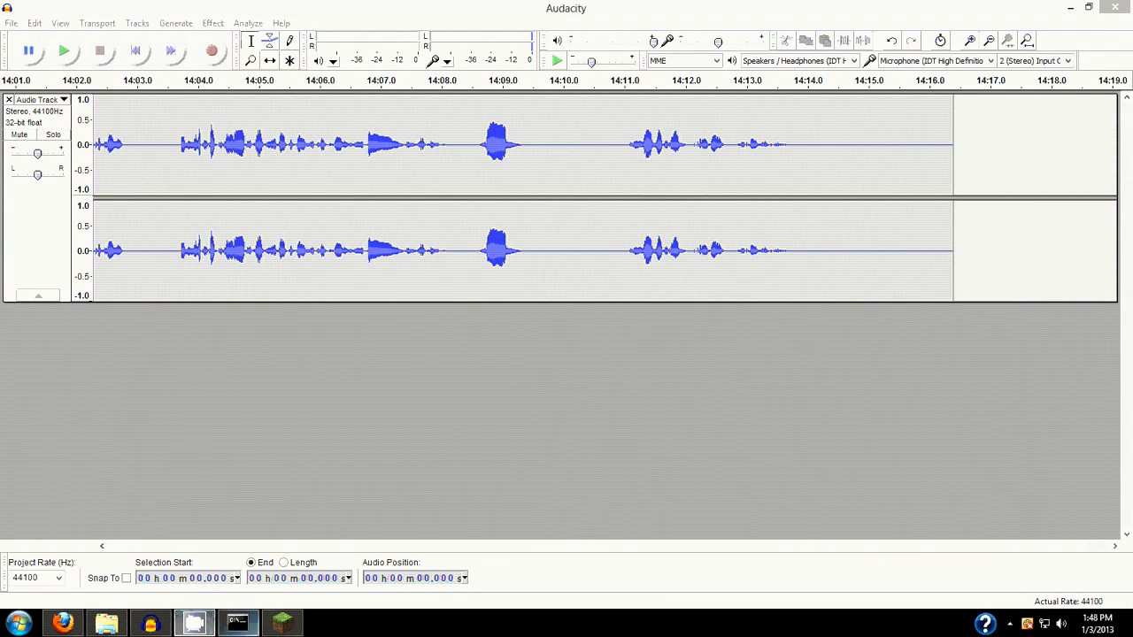
right_click(194, 625)
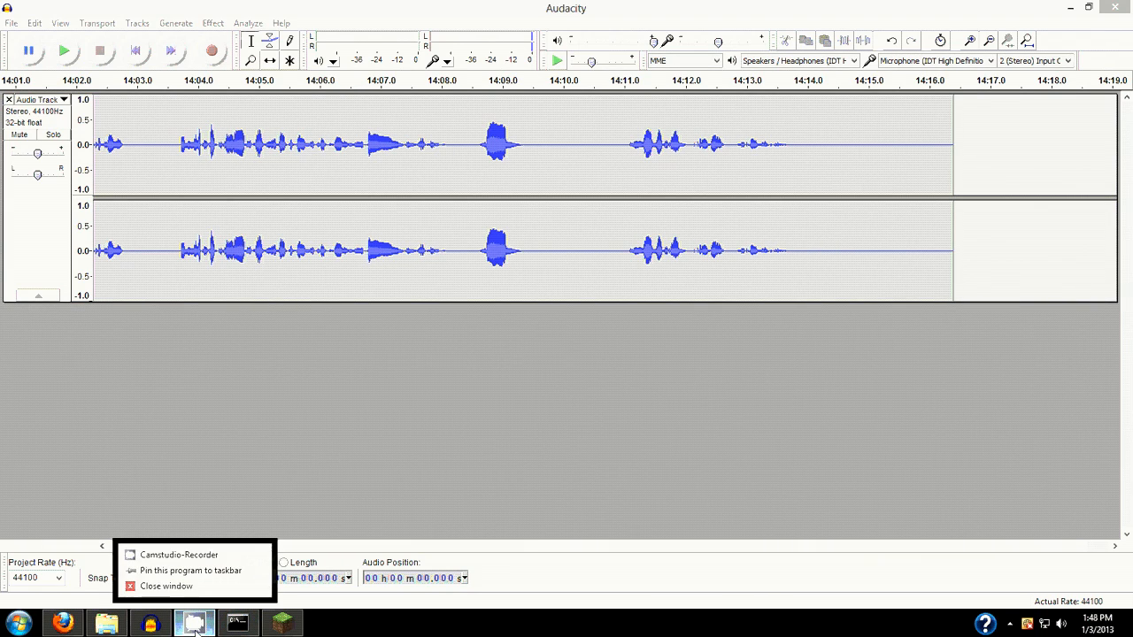
click(1070, 8)
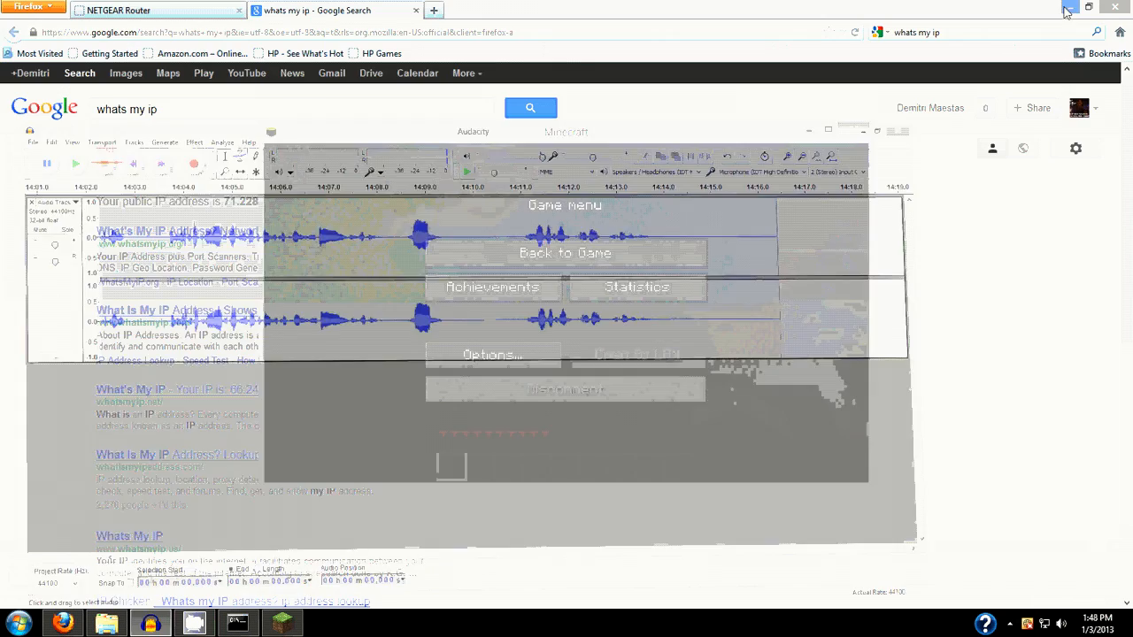
Close the Minecraft game window and the Firefox window, including both of its open tabs
click(853, 130)
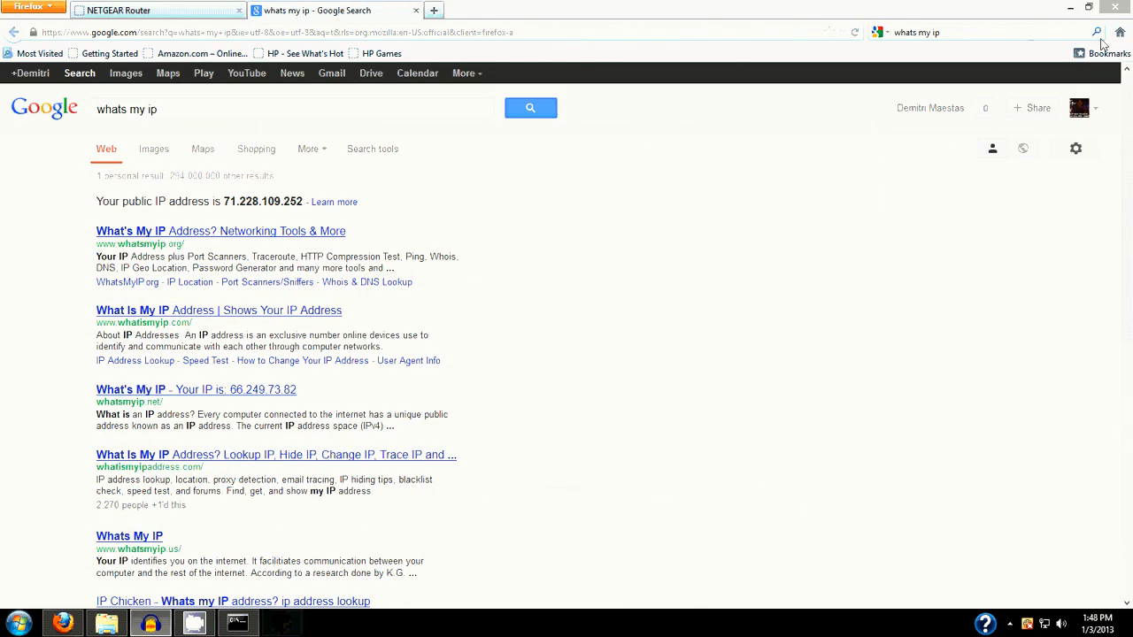
click(1113, 7)
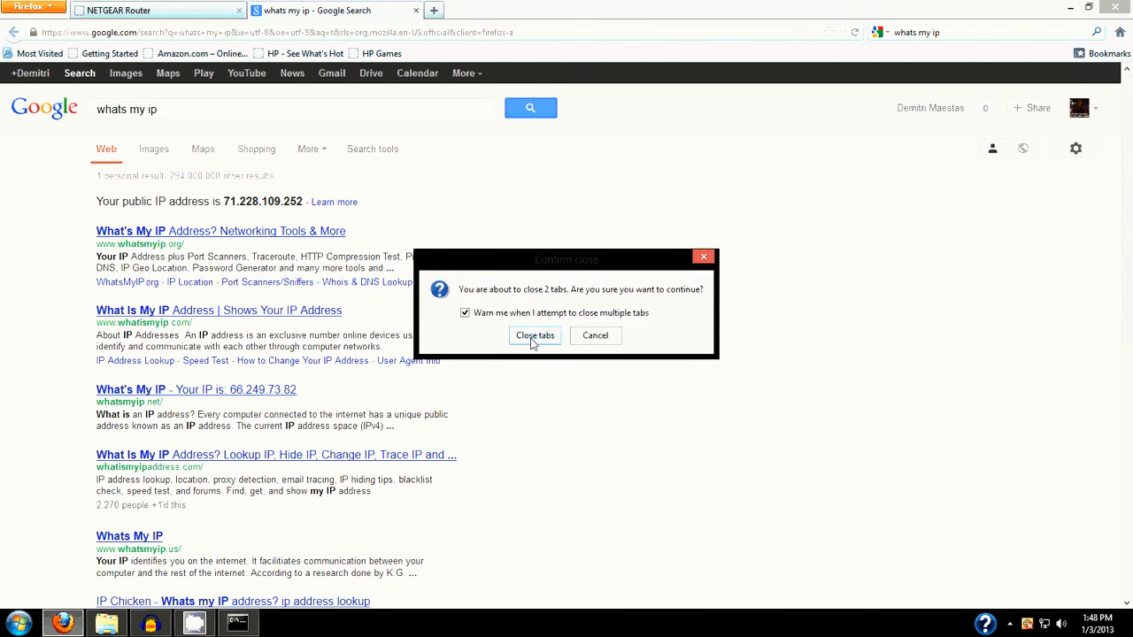
click(535, 336)
Switch to the server's command console and shut the server down with the stop command
click(241, 620)
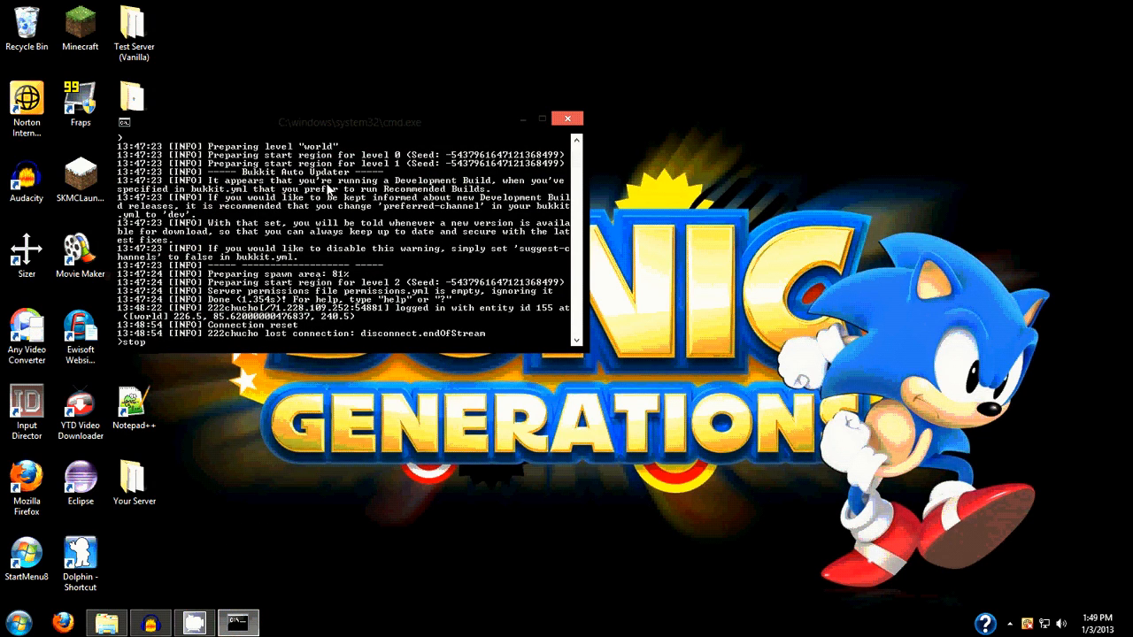
text(stop)
key(Return)
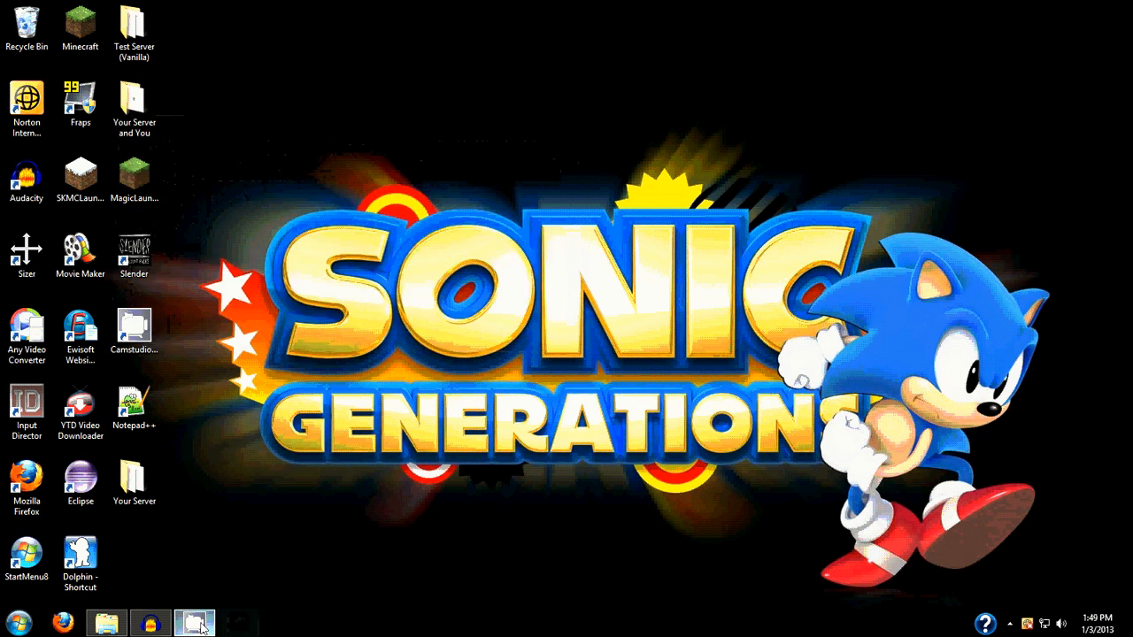
right_click(200, 625)
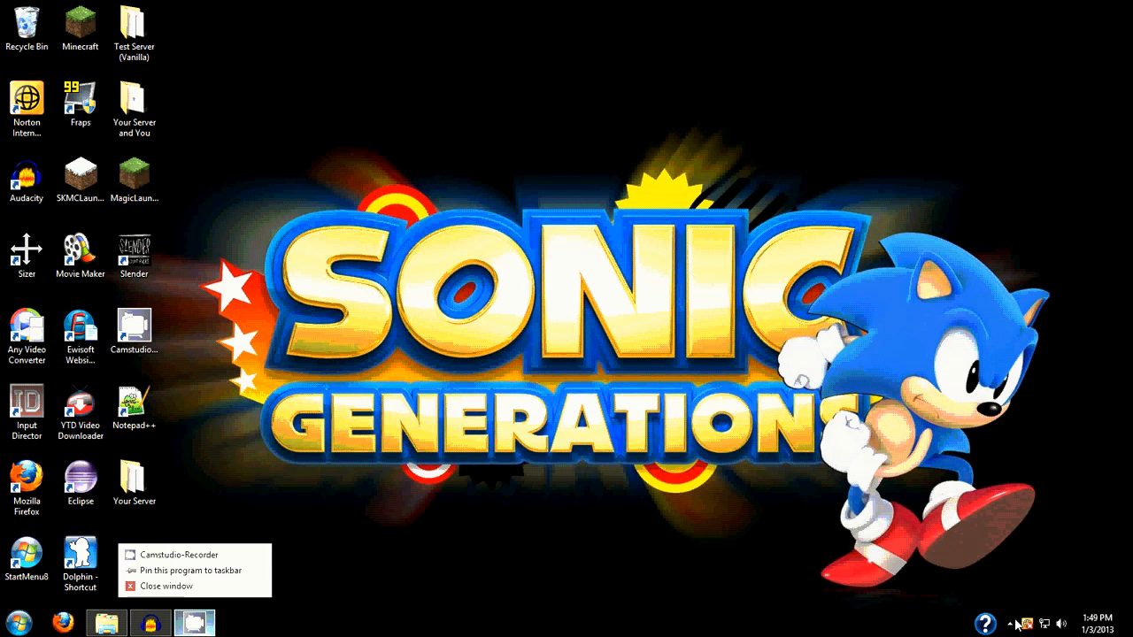